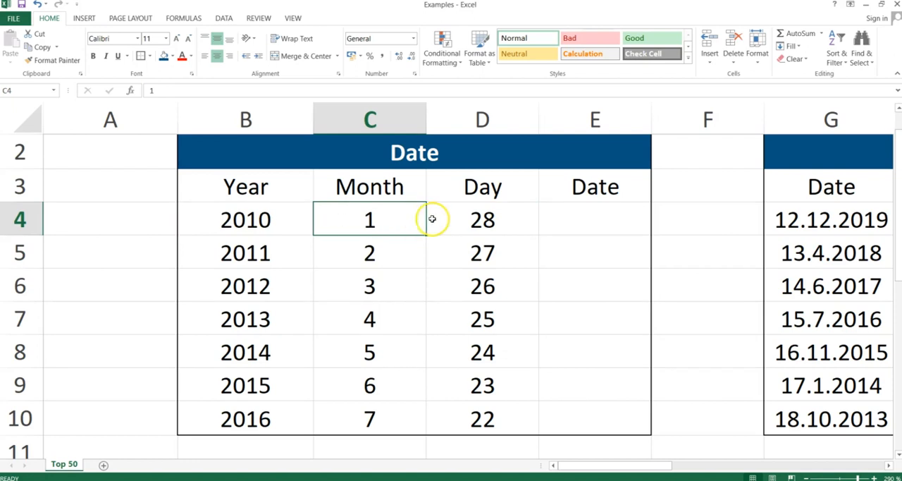
Step: Enter the formula =DATE(B4;C4;D4) in E4 to combine the year, month and day of the first row
left_click(459, 221)
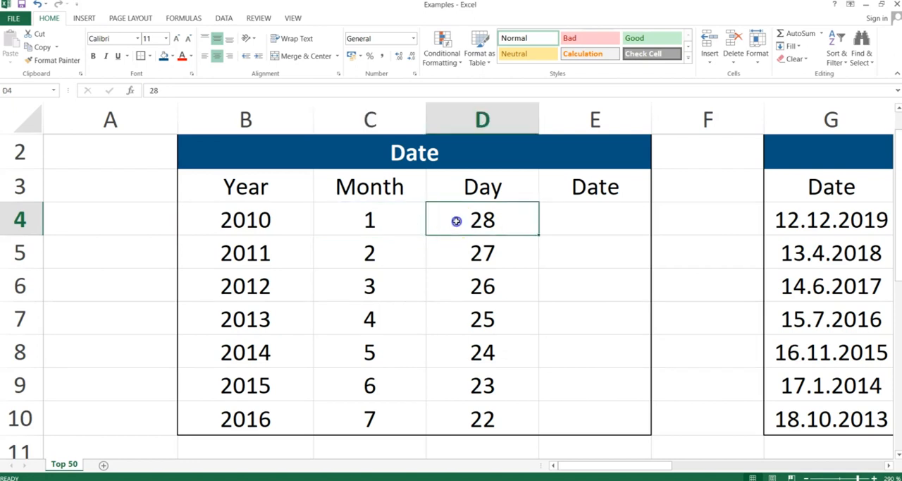
left_click(582, 227)
type("=date(")
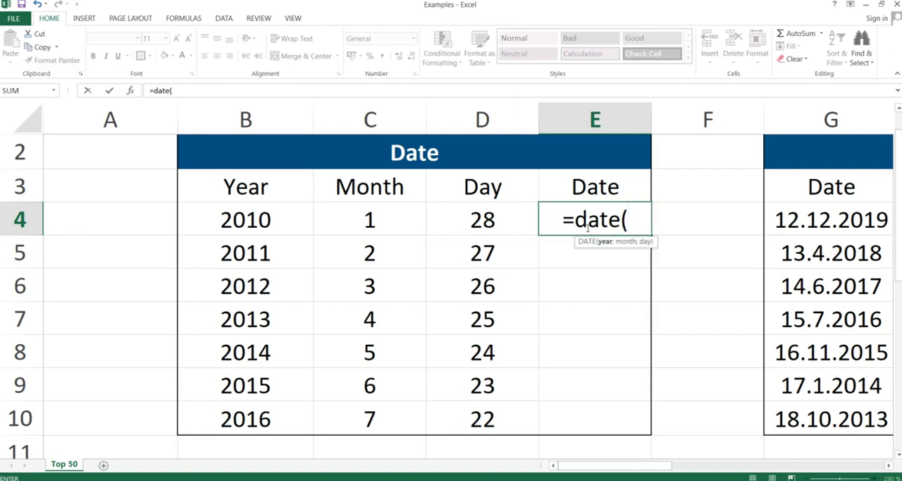
key("Left")
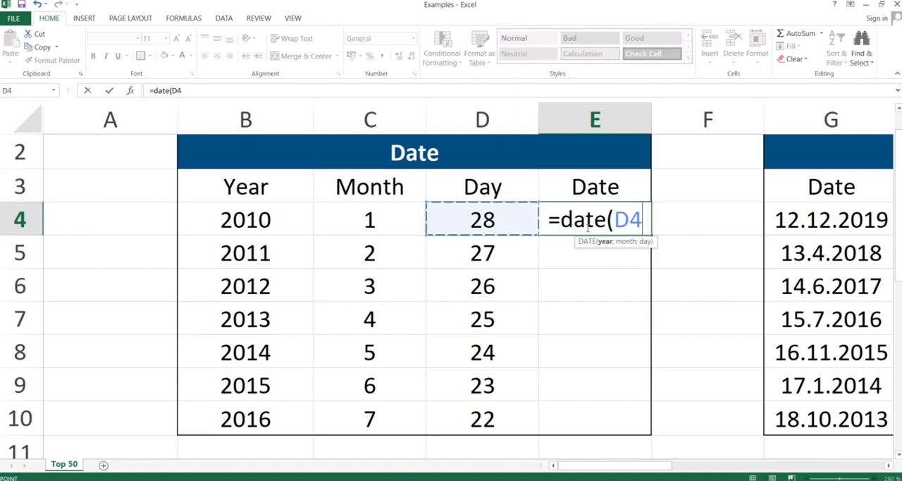
key("Left")
key("Left")
type(";")
key("Left")
key("Left")
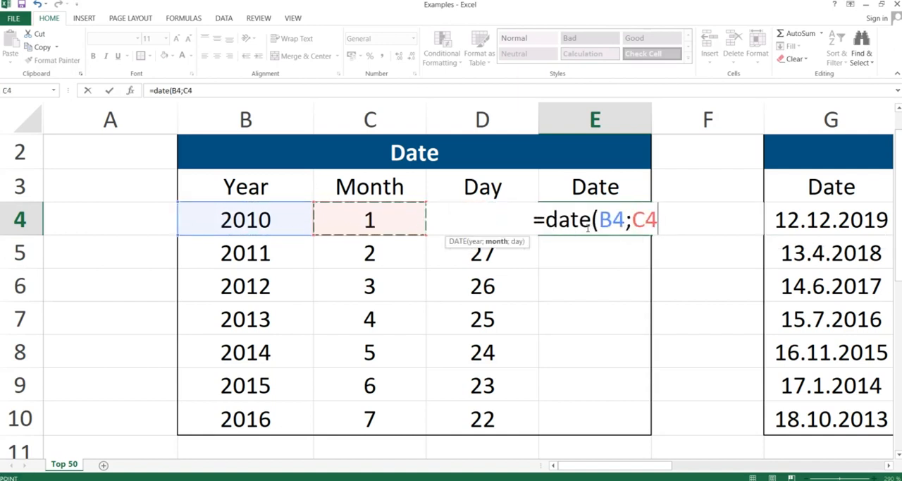
type(";")
key("Left")
type(")")
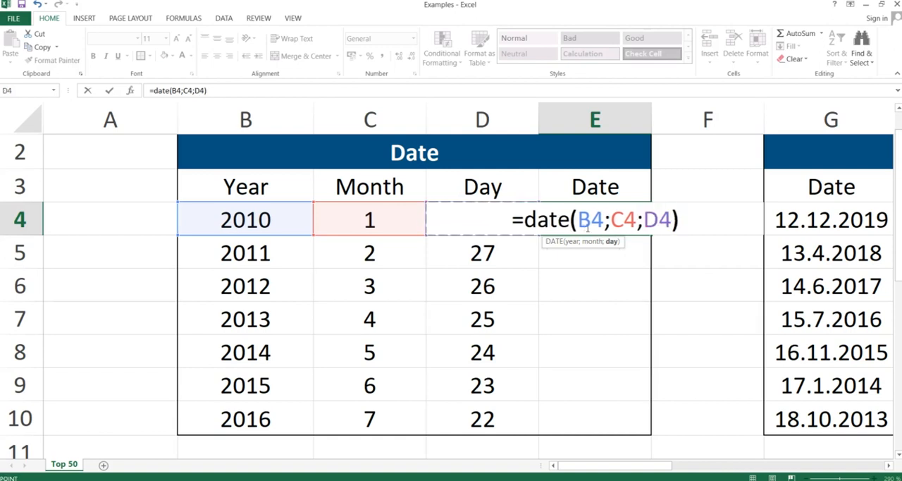
key("Return")
Step: Copy the date formula from E4 down to E10, pasting only the formulas
left_click(587, 224)
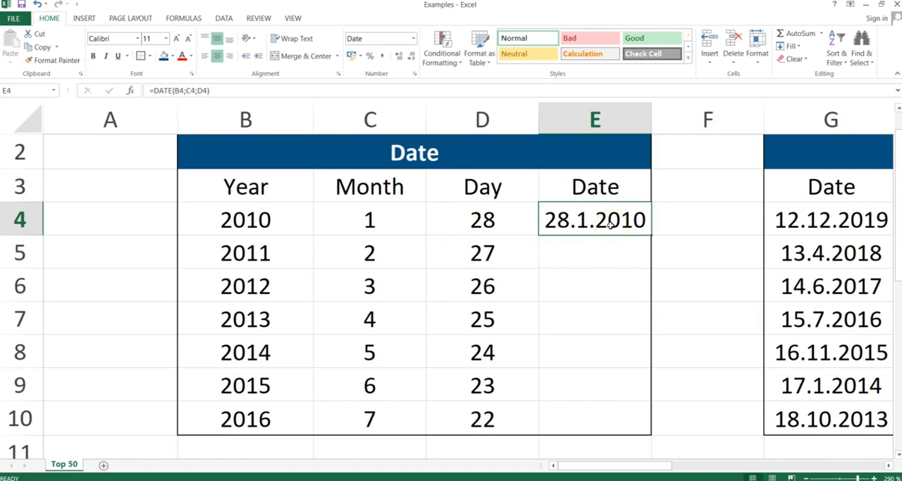
key("ctrl+c")
key("shift+Down")
key("shift+Down")
key("shift+Down")
key("shift+Down")
key("shift+Down")
key("shift+Down")
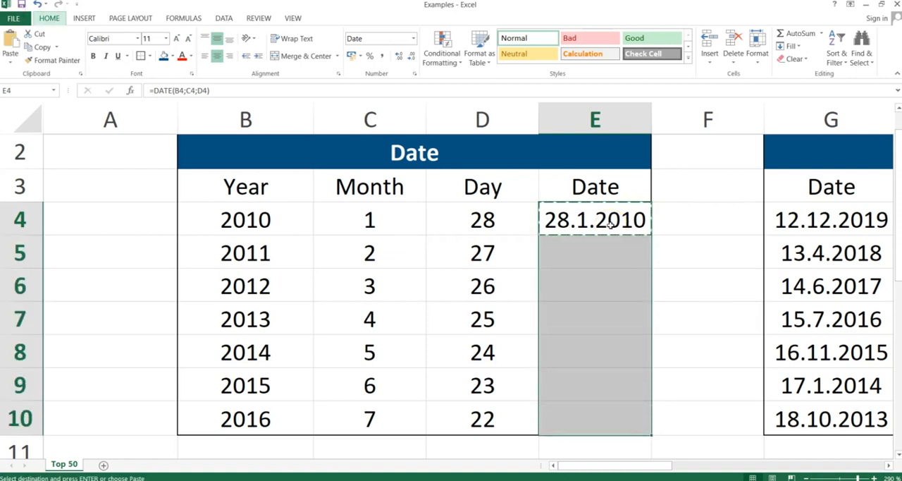
key("ctrl+alt+v")
key("f")
key("Return")
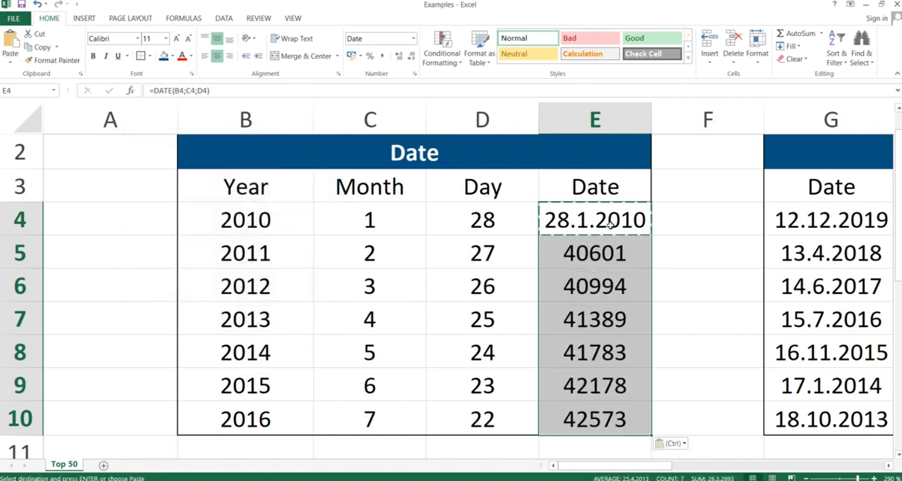
Step: Format the dates in E4:E10 as Short Date
left_click(415, 37)
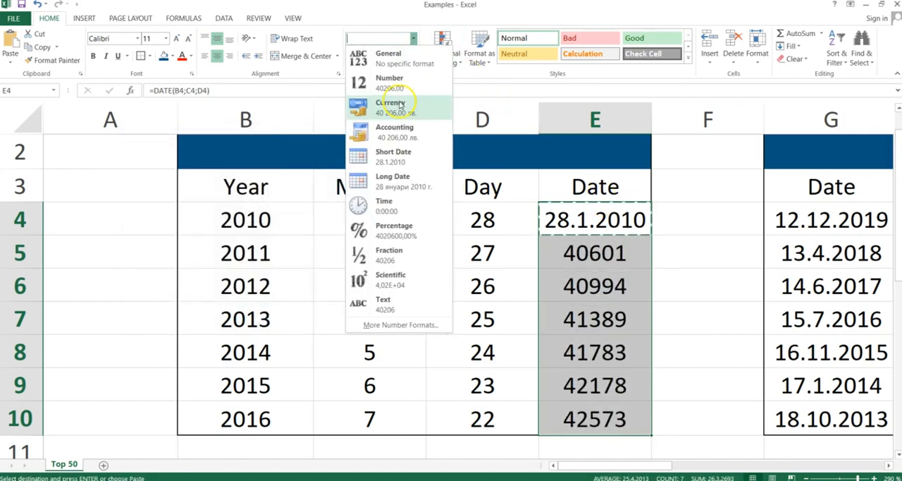
left_click(385, 157)
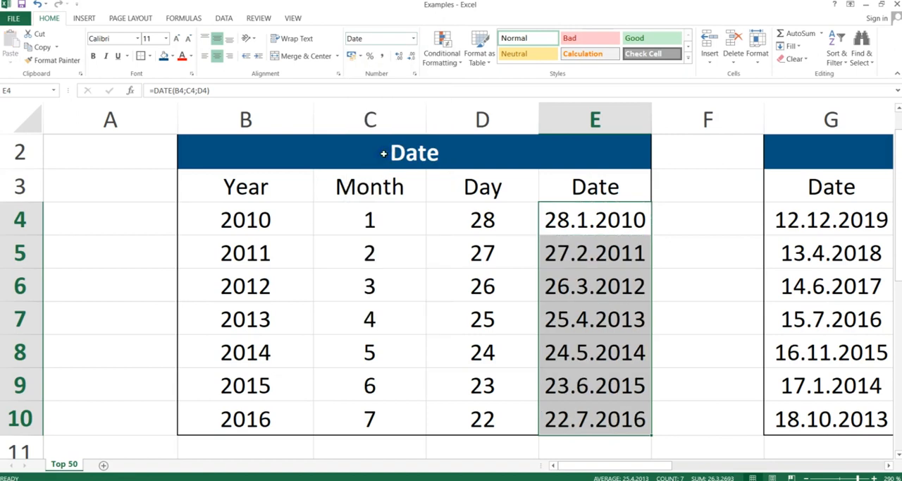
left_click(568, 282)
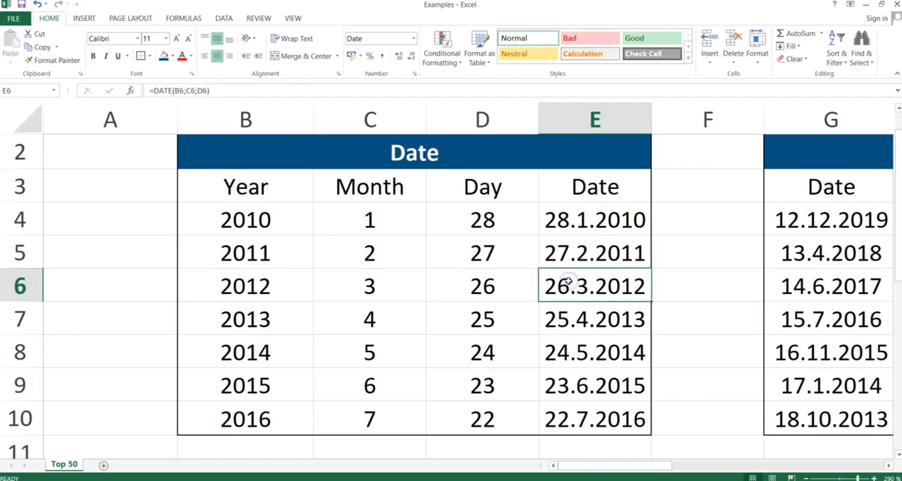
Step: Switch to the slide presentation, read the Year, Month, Day slide, and return to the Excel workbook
key("alt+Tab")
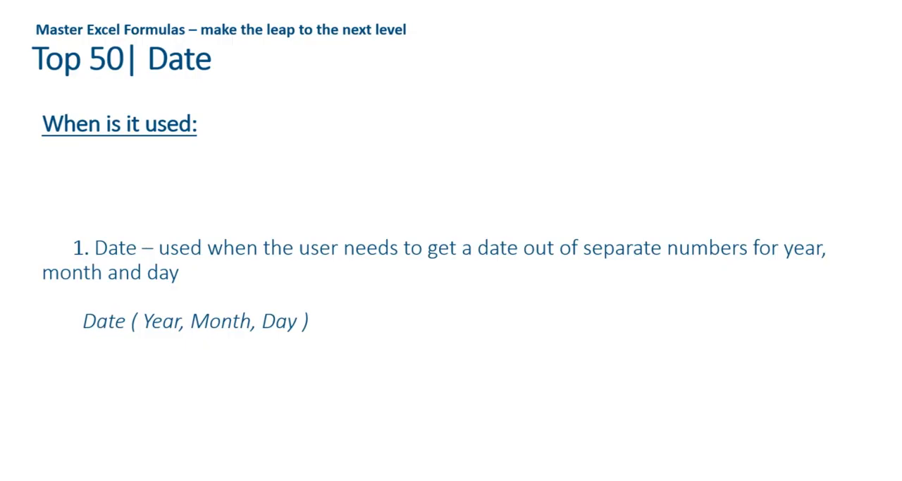
key("Right")
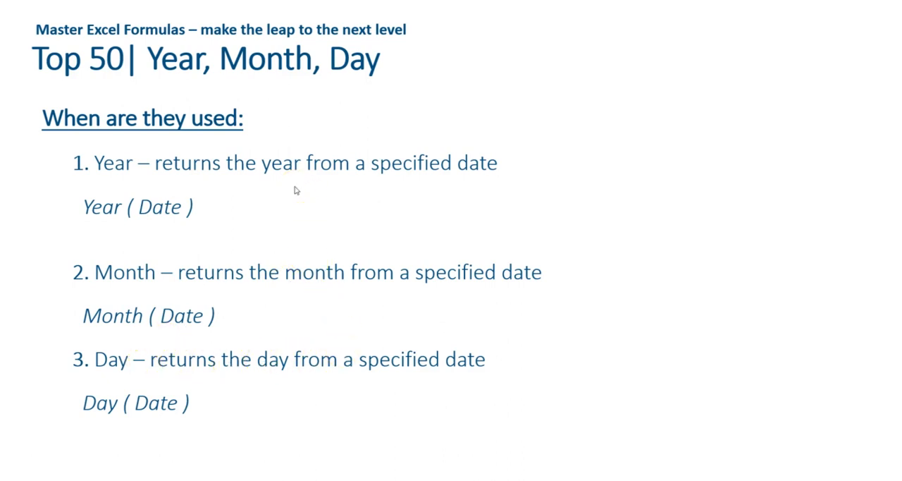
key("alt+Tab")
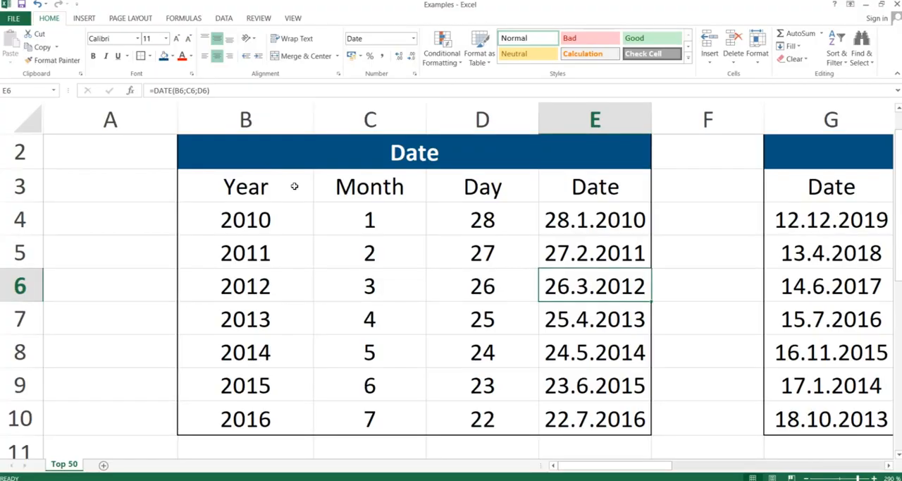
Step: Examine the Year/Month/Day table and the dates listed in its Date column
key("Right")
key("Right")
key("Right")
key("Right")
key("Right")
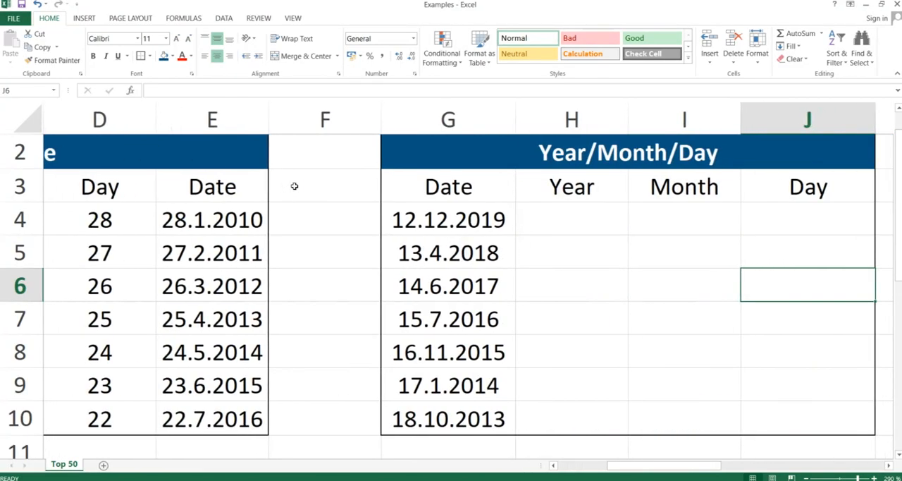
key("Right")
key("Left")
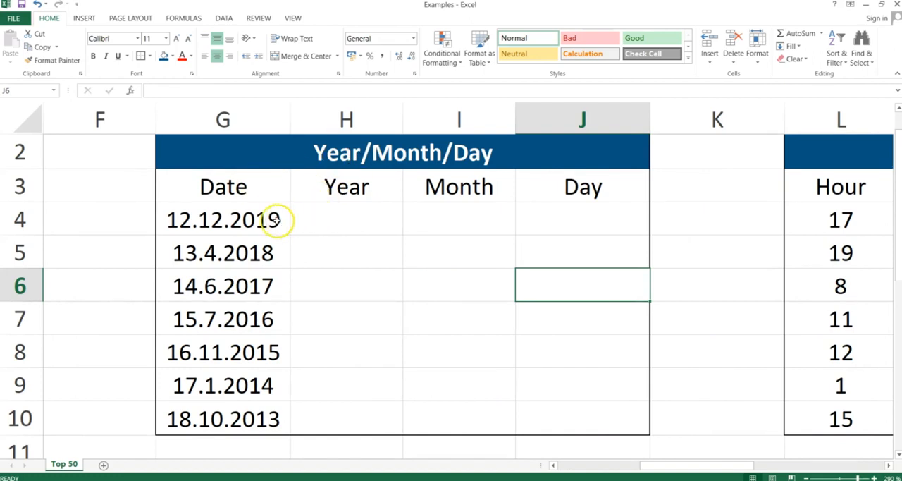
left_click(235, 217)
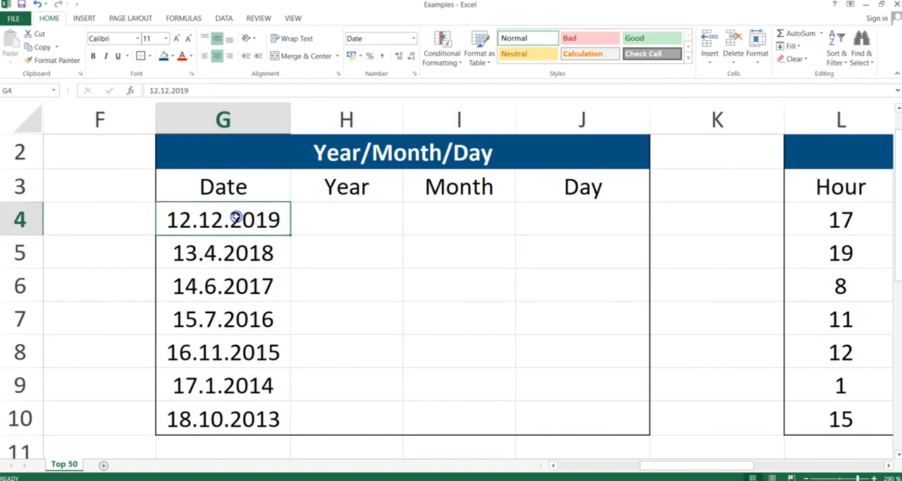
key("Down")
key("Down")
key("Down")
key("Up")
key("Up")
key("Up")
key("ctrl+shift+Down")
key("Up")
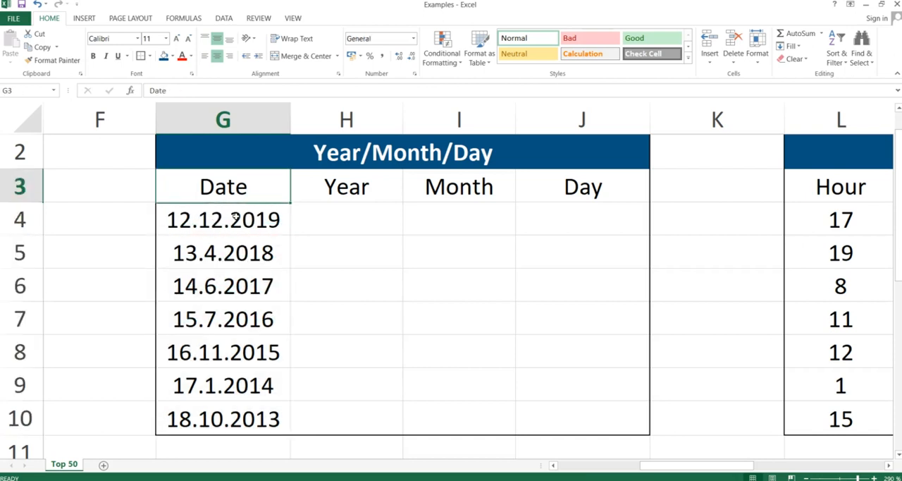
Step: Enter the formula =YEAR(G4) in H4 to extract the year from the first date
key("Down")
key("Right")
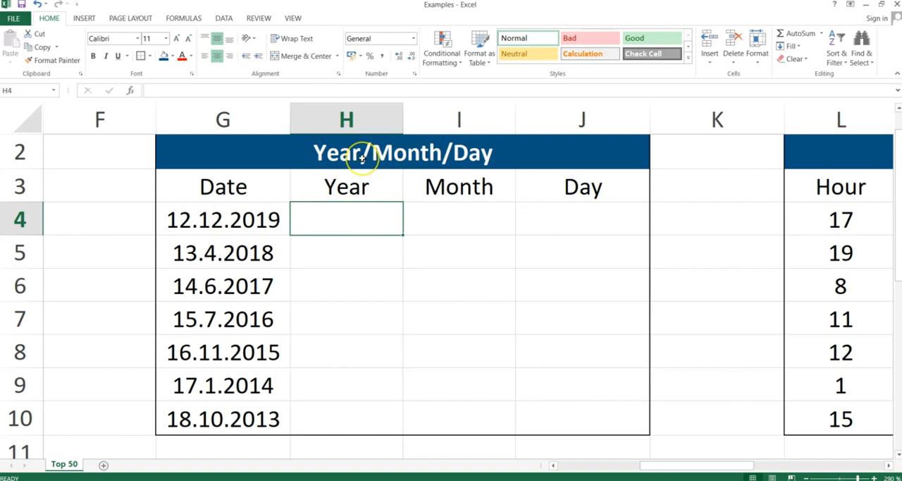
type("=year(")
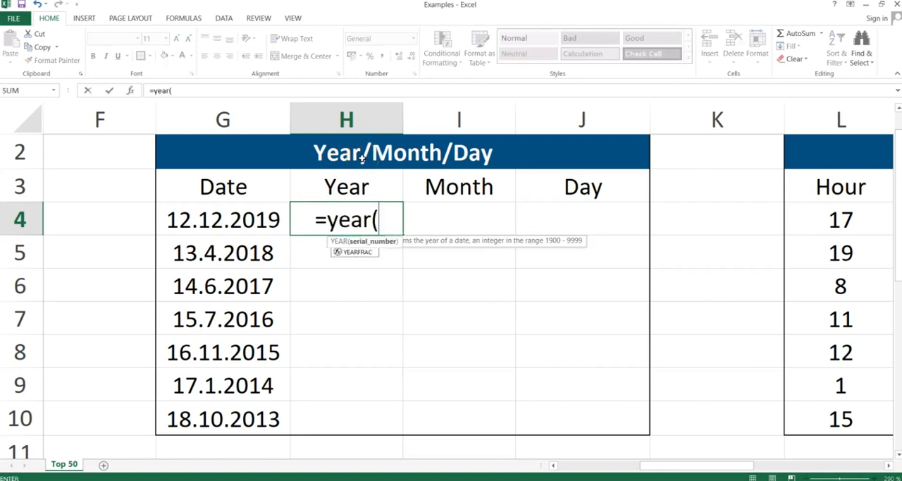
key("Left")
type(")")
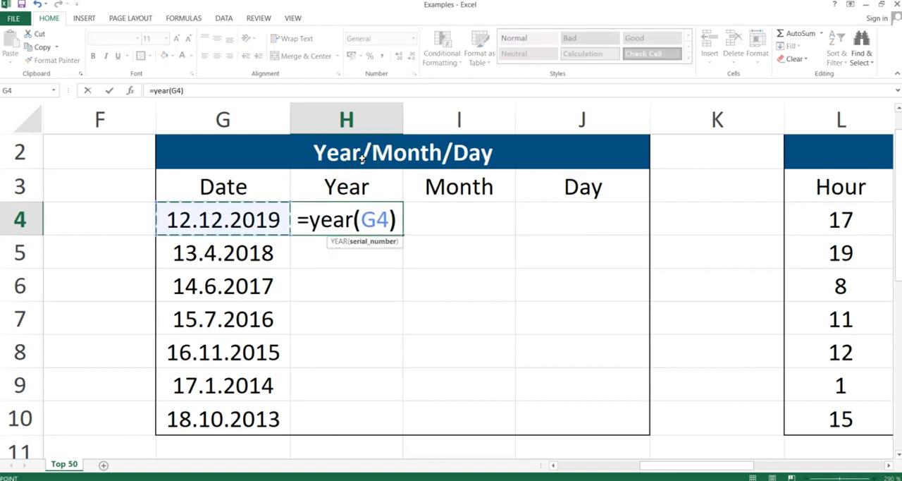
key("Return")
Step: Enter the formula =MONTH(G4) in I4 to extract the month from the first date
key("Up")
key("Right")
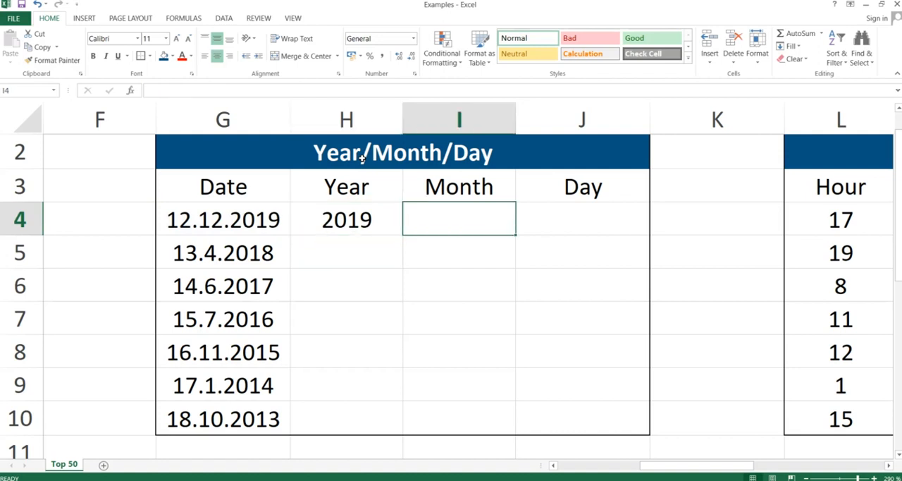
type("=month(")
key("Left")
key("Left")
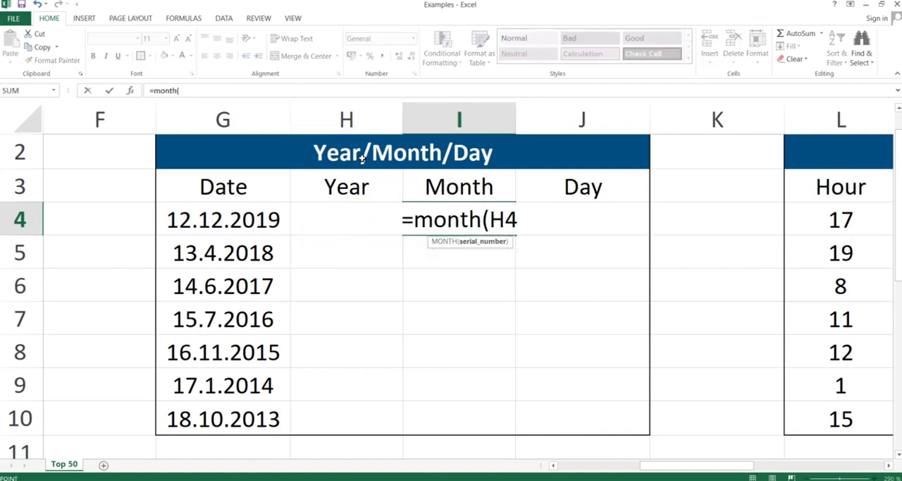
type(")")
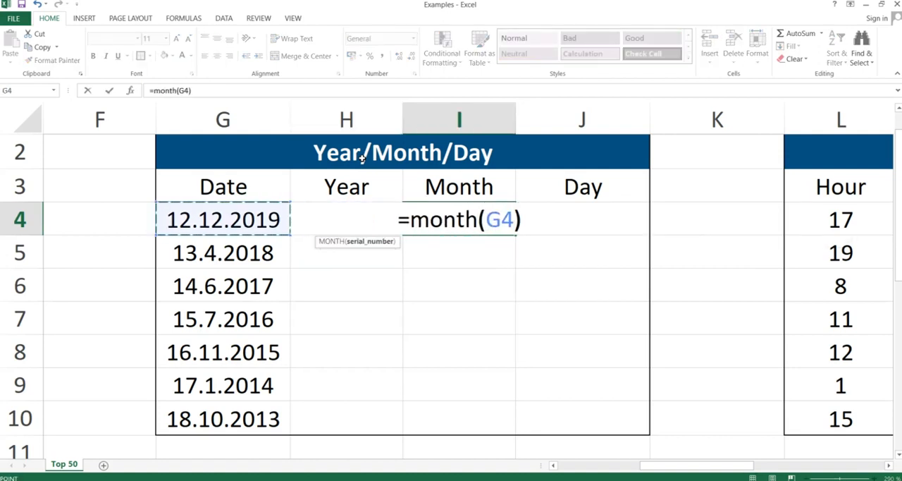
key("Return")
Step: Enter the formula =DAY(G4) in J4 to extract the day from the first date
key("Up")
key("Right")
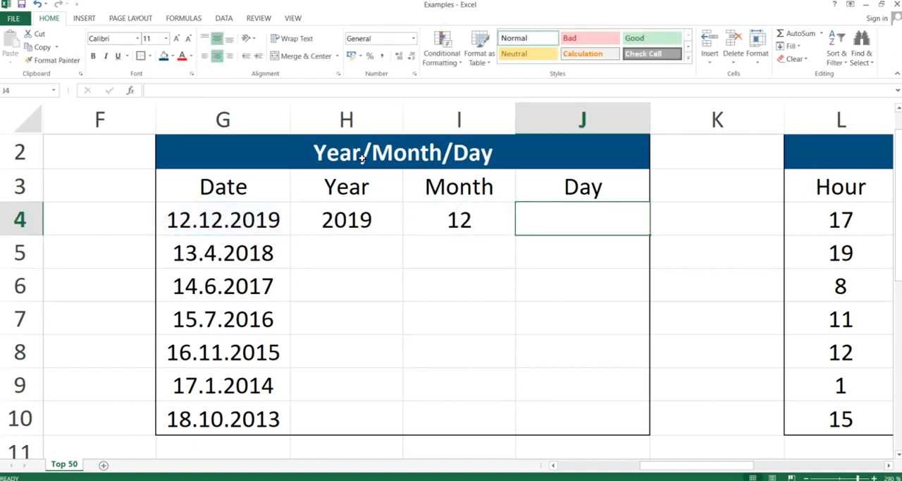
type("=day(")
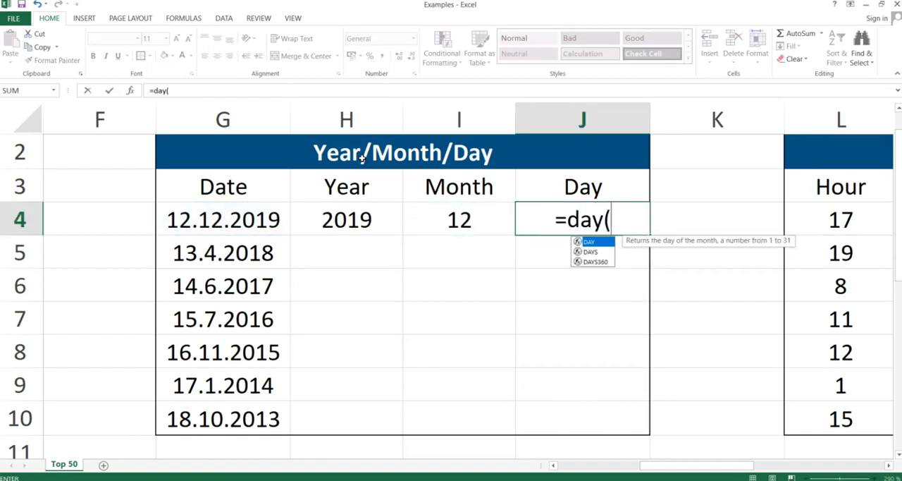
key("Left")
key("Left")
key("Left")
type(")")
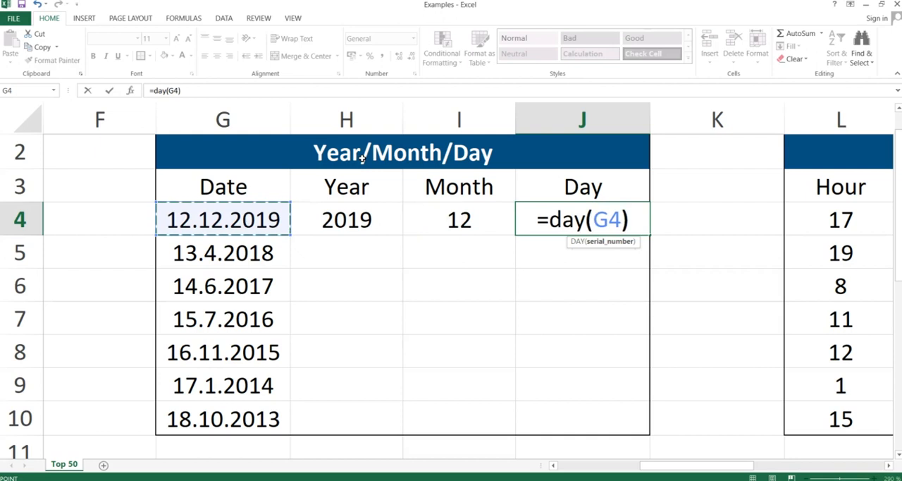
key("Return")
Step: Copy the Year, Month and Day formulas in H4:J4 down through row 10 with Paste Special
key("Up")
key("shift+Left")
key("shift+Left")
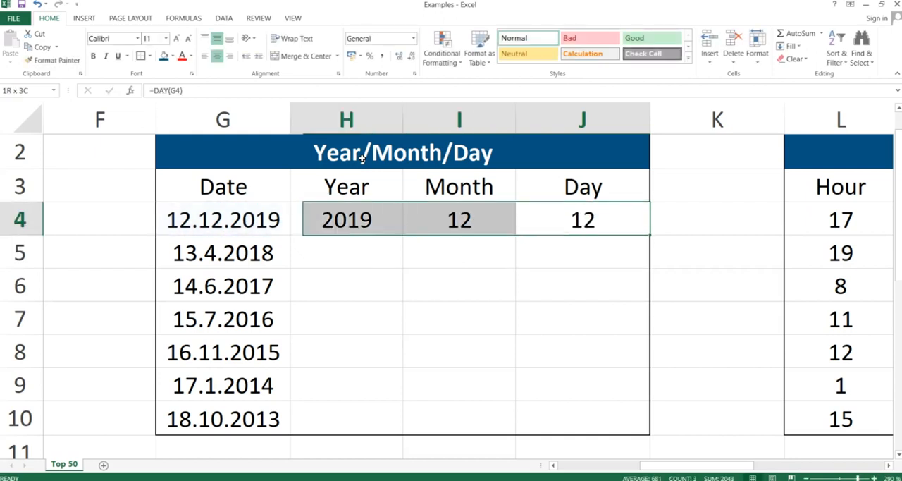
key("ctrl+c")
key("shift+Down")
key("shift+Down")
key("shift+Down")
key("shift+Down")
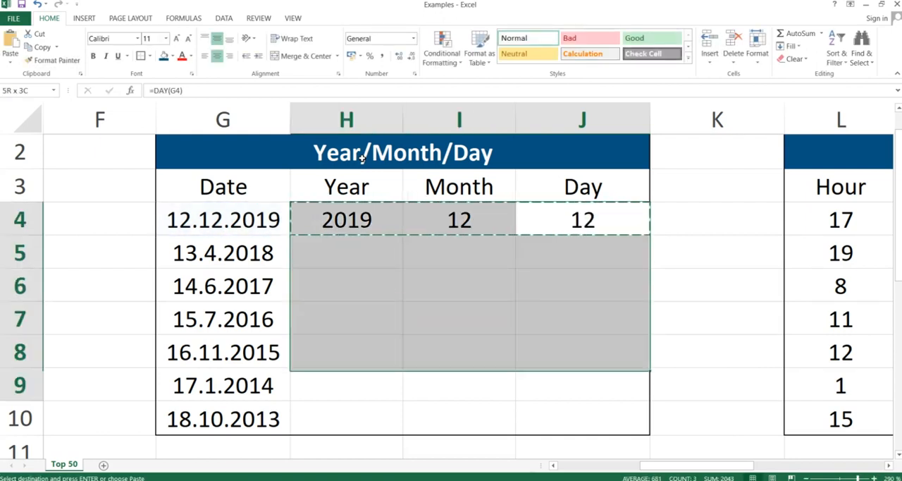
key("shift+Down")
key("shift+Down")
key("ctrl+v")
key("alt")
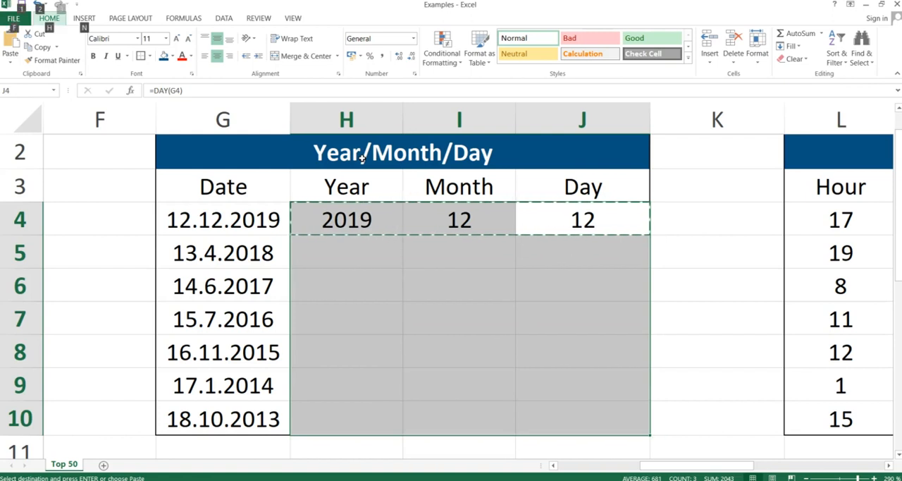
key("h")
key("v")
key("s")
key("Return")
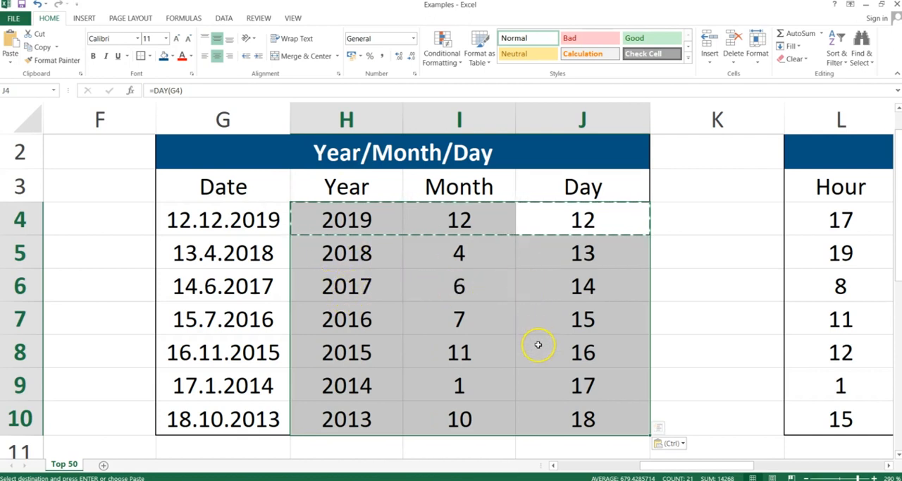
left_click(527, 305)
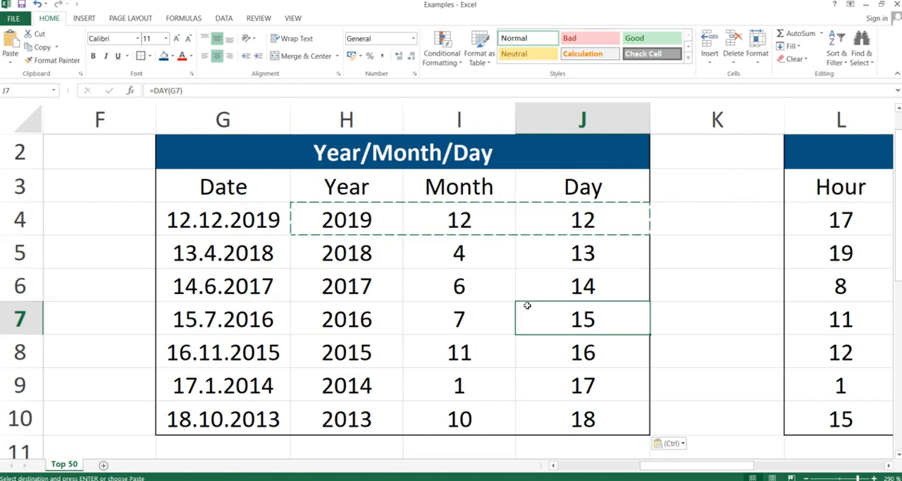
Step: Switch to the slide presentation, read the Time slide, and return to the Excel workbook
key("alt+Tab")
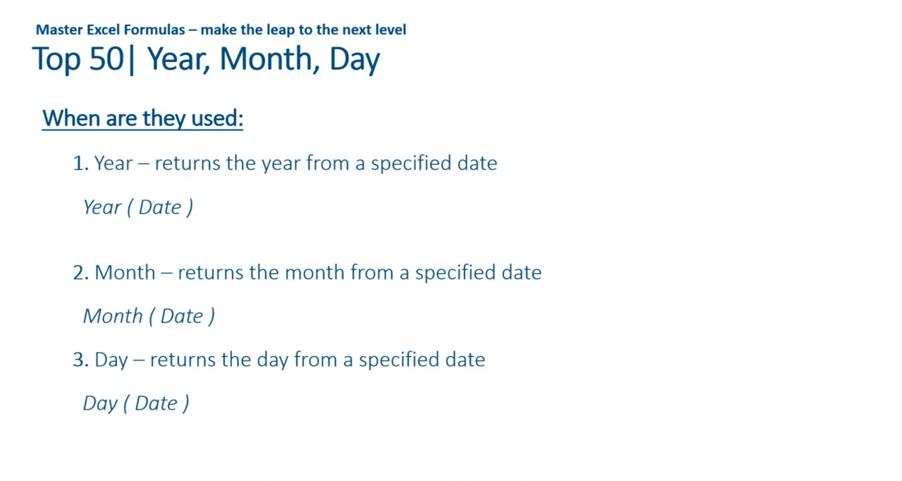
key("Right")
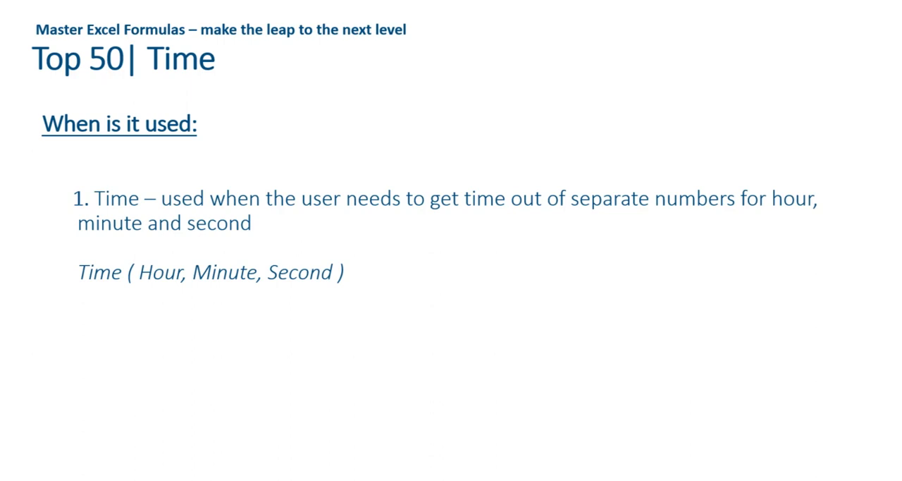
key("alt+Tab")
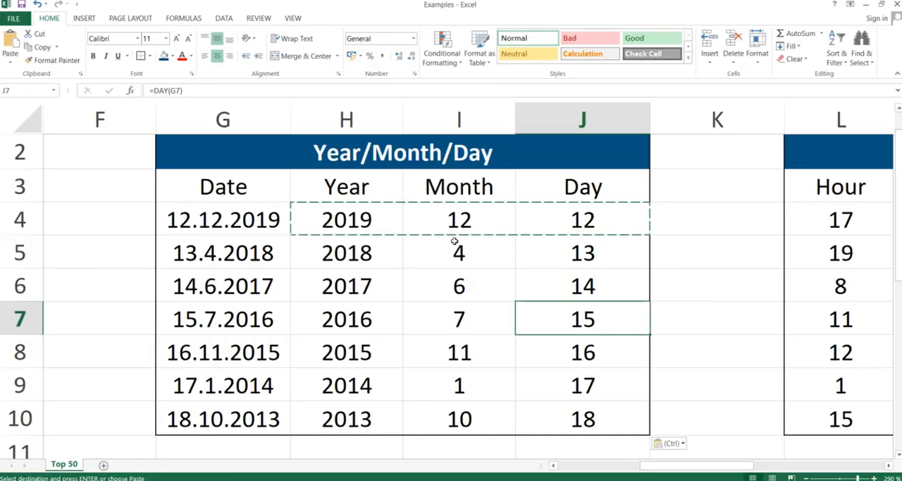
Step: Enter the formula =TIME(L4;M4;N4) in O4 to build a time from the first row's hour, minute and second
key("Right")
key("Right")
key("Right")
key("Right")
key("Right")
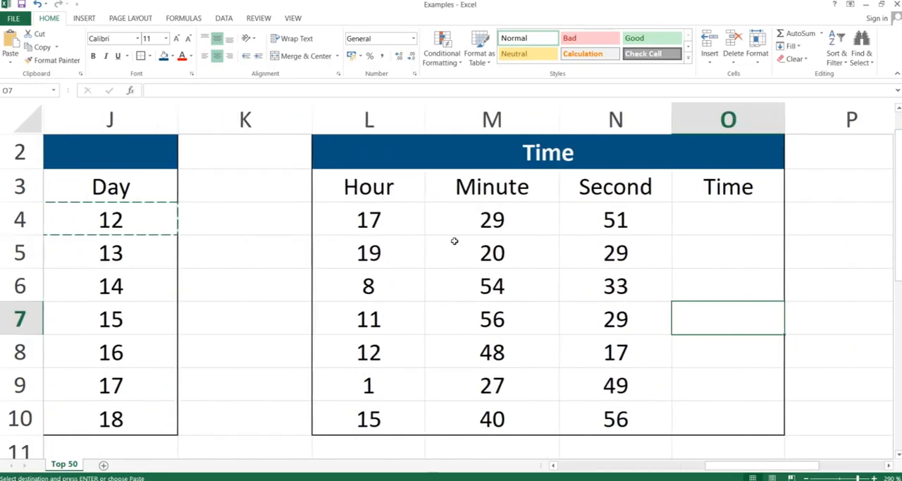
key("Up")
key("Up")
key("Up")
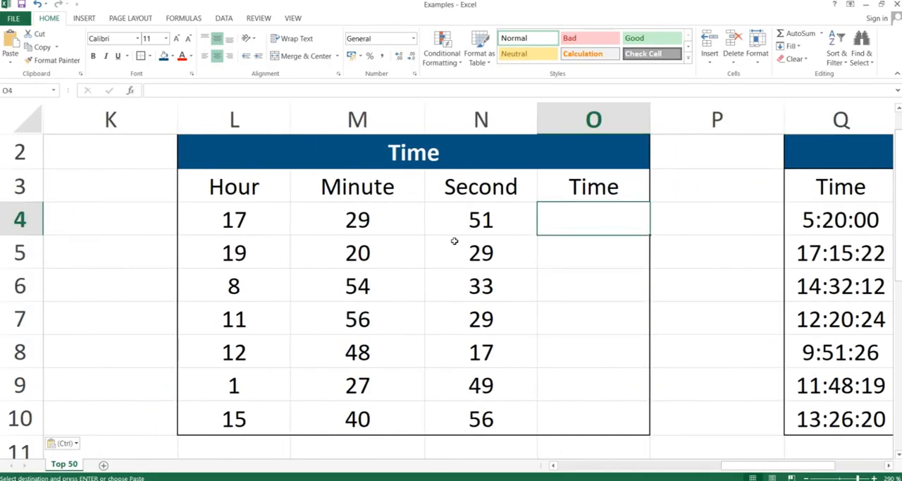
type("=")
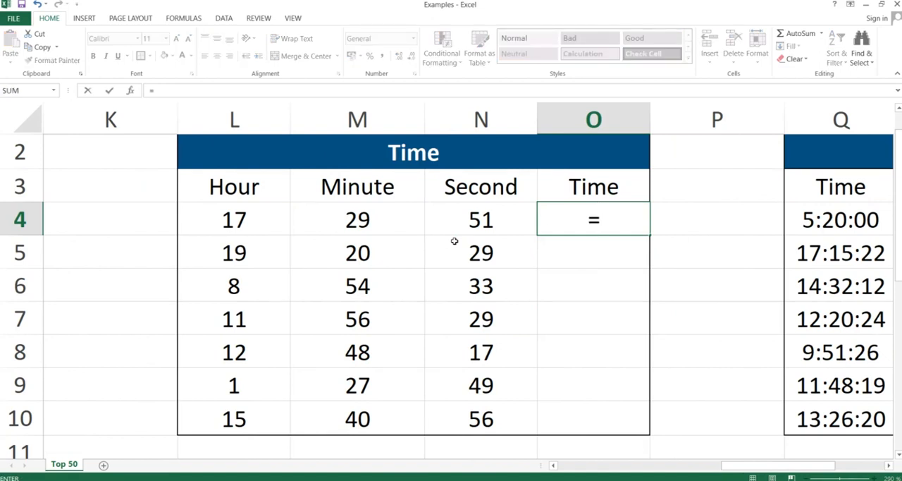
type("time")
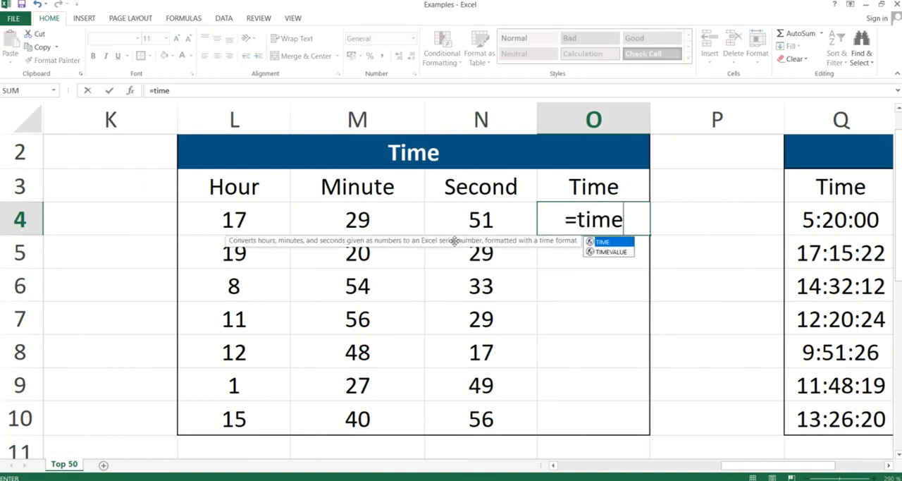
type("(")
key("Left")
key("Left")
key("Left")
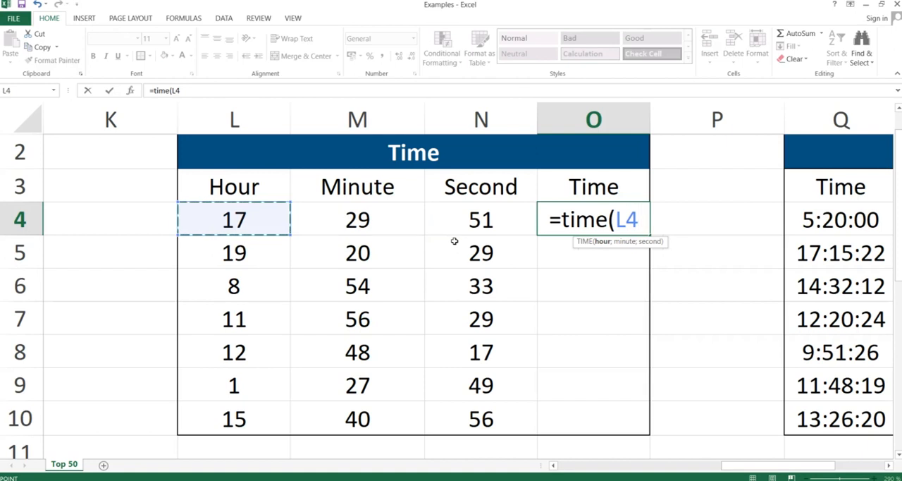
type(";")
key("Left")
key("Left")
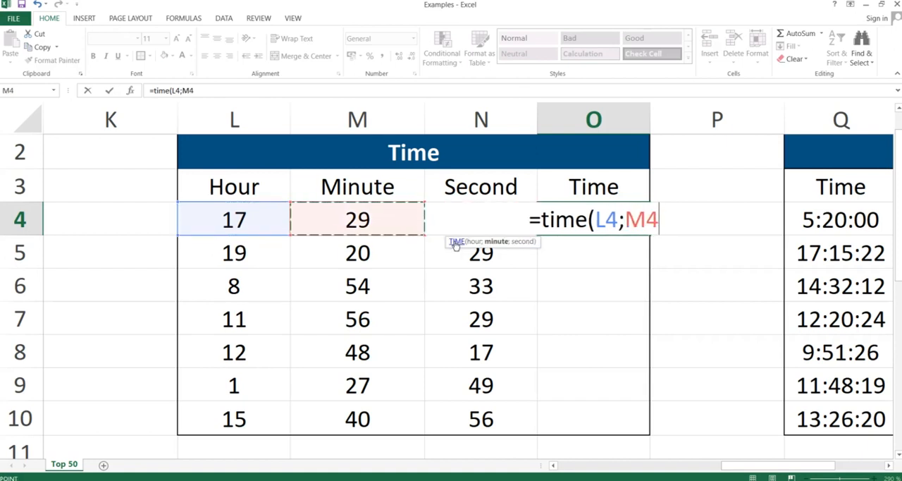
type(";")
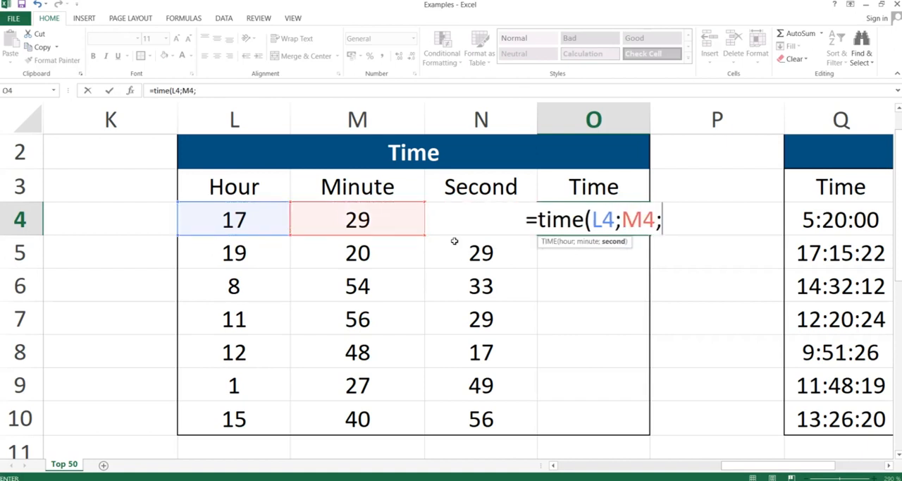
key("Left")
type(")")
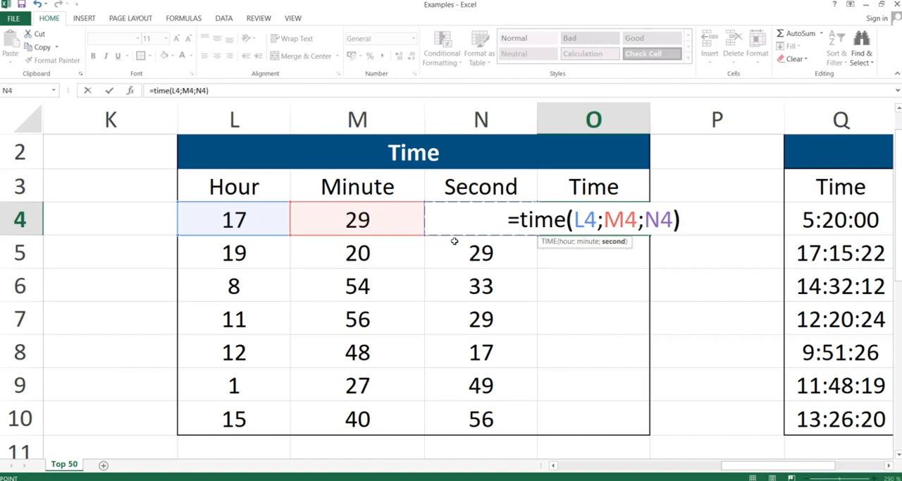
key("Return")
Step: Copy the TIME formula in O4 down through O10 with Paste Special, pasting formulas only
key("Up")
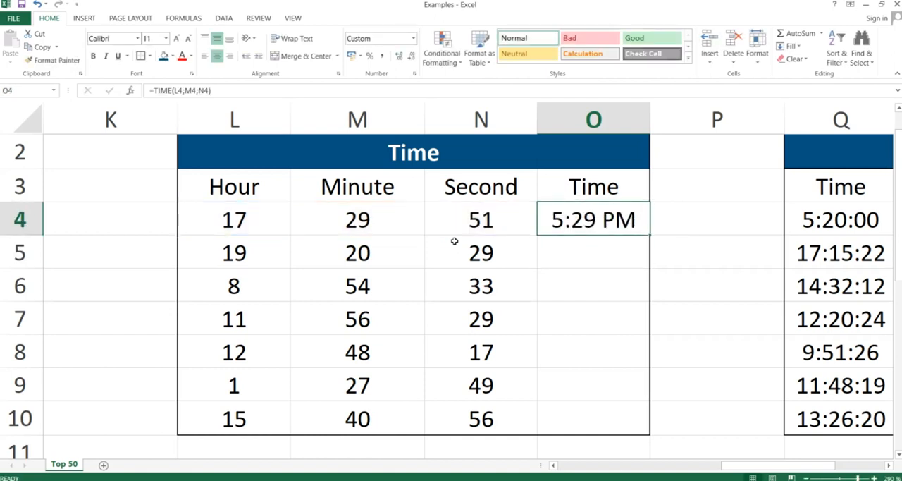
key("ctrl+c")
key("shift+Down")
key("shift+Down")
key("shift+Down")
key("shift+Down")
key("shift+Down")
key("shift+Down")
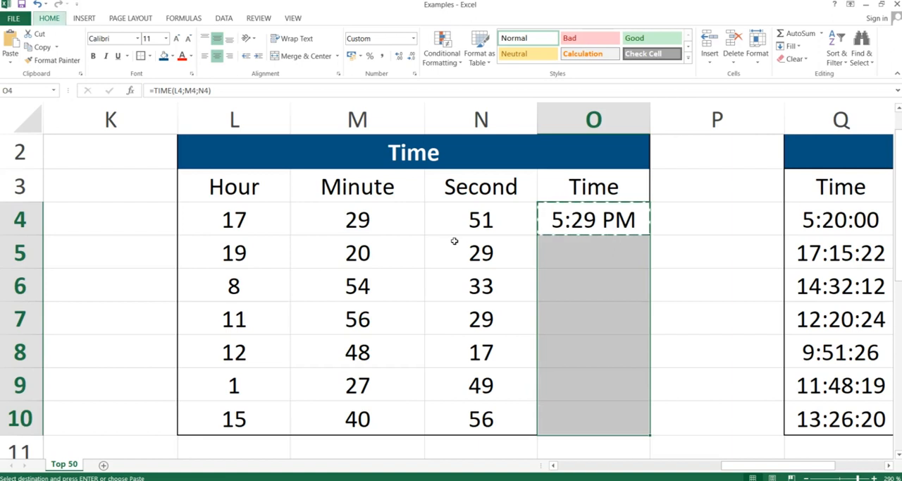
key("ctrl+alt+v")
key("f")
key("Return")
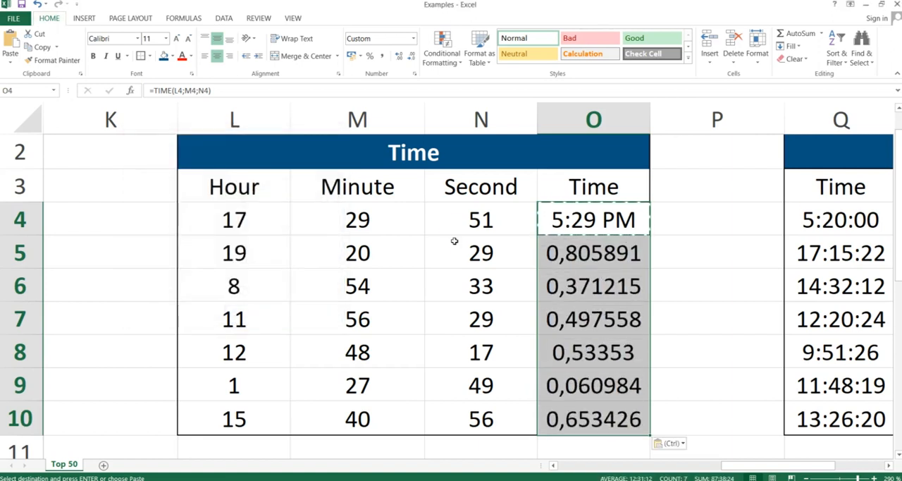
Step: Apply the Time number format to the results in O4:O10
left_click(415, 38)
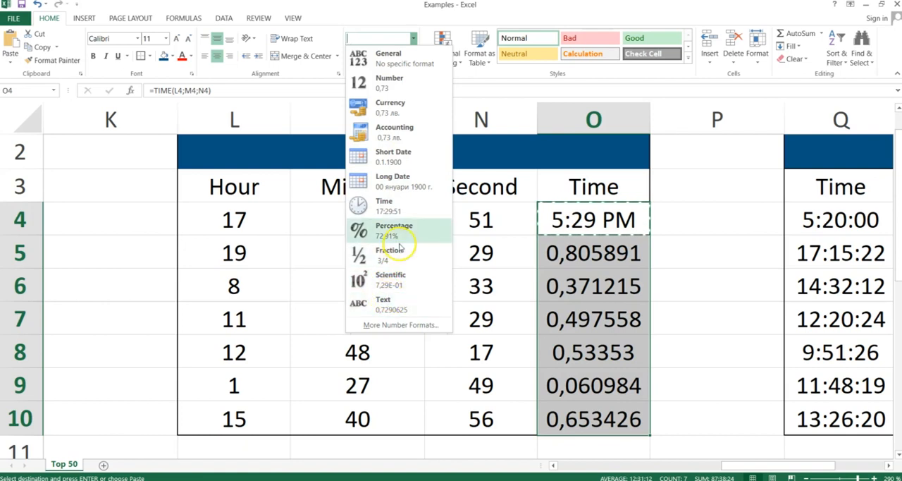
left_click(389, 206)
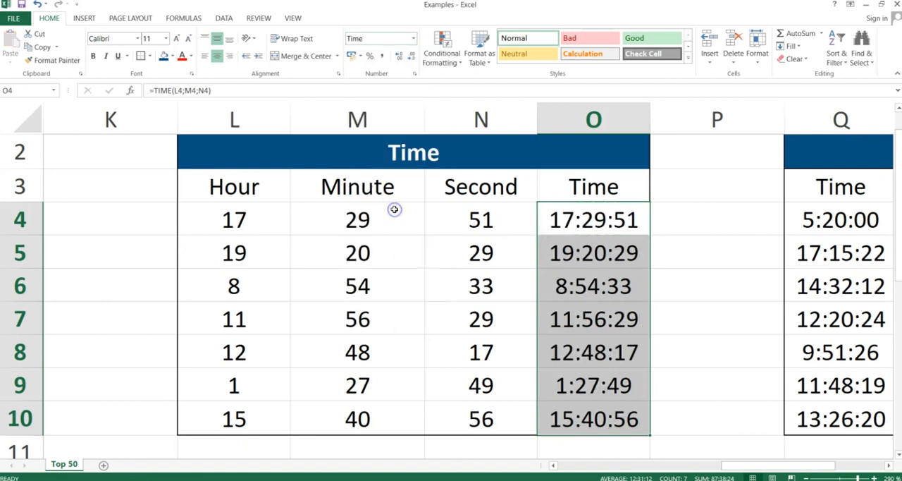
left_click(609, 291)
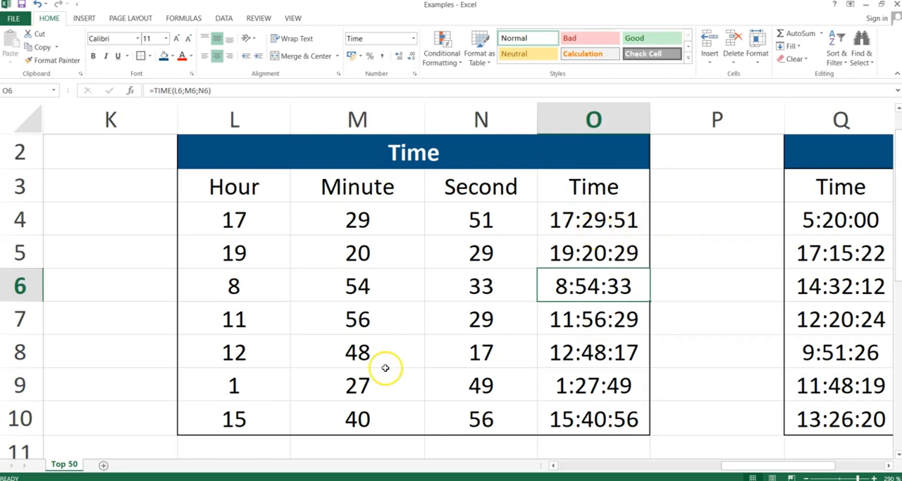
Step: Switch to the slide presentation, read the Hour, Minute, Second slide, and return to the Excel workbook
key("alt+Tab")
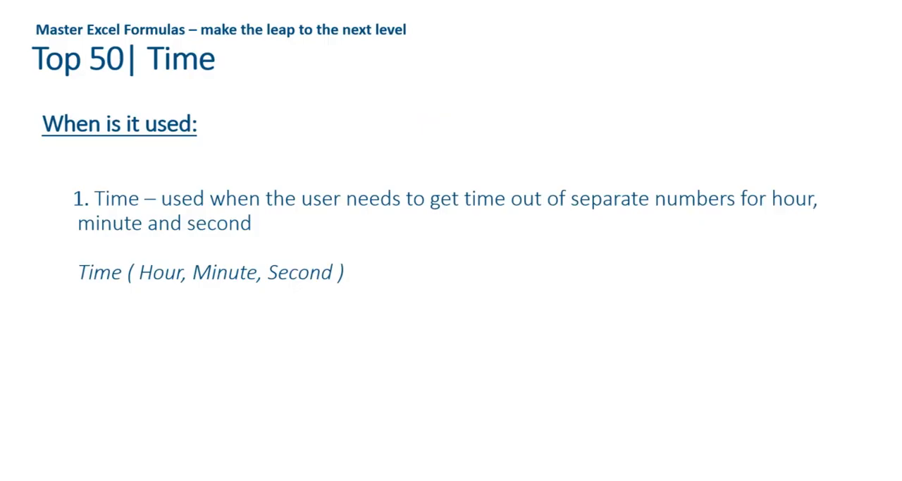
key("Right")
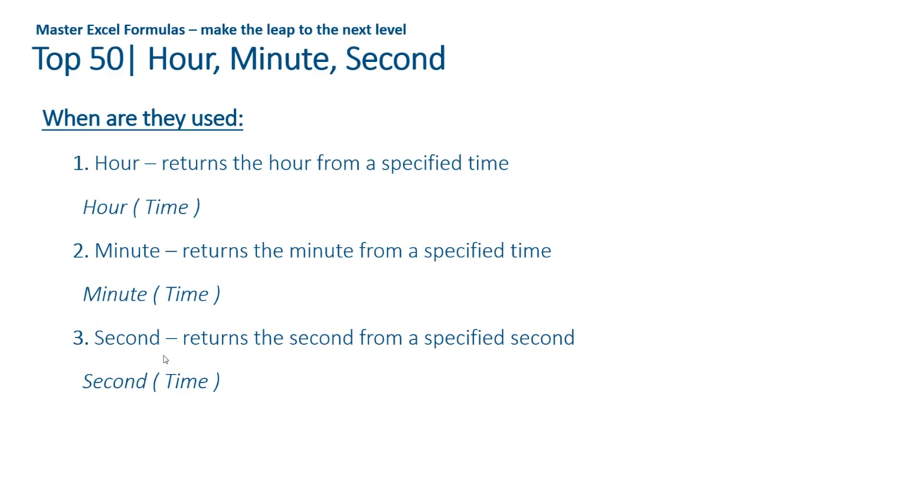
key("alt+Tab")
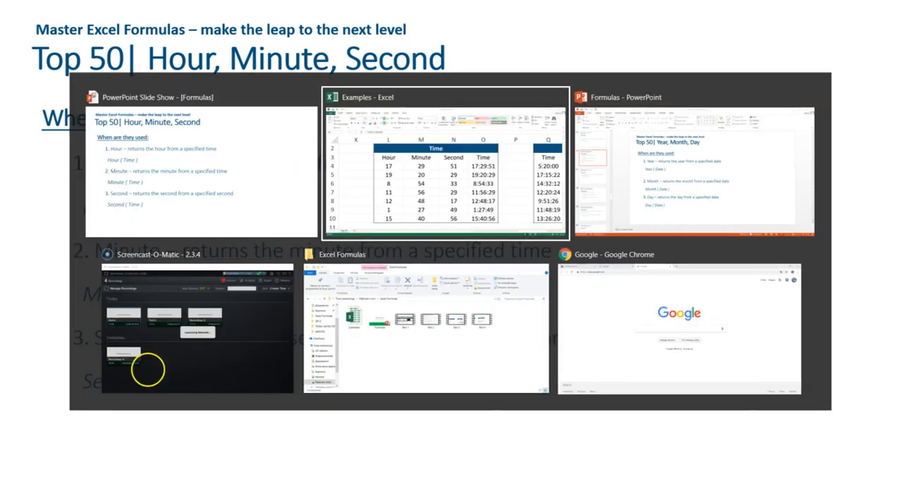
Step: Enter the formula =HOUR(Q4) in R4 to extract the hour from the first time
key("Right")
key("Right")
key("Right")
key("Right")
key("Right")
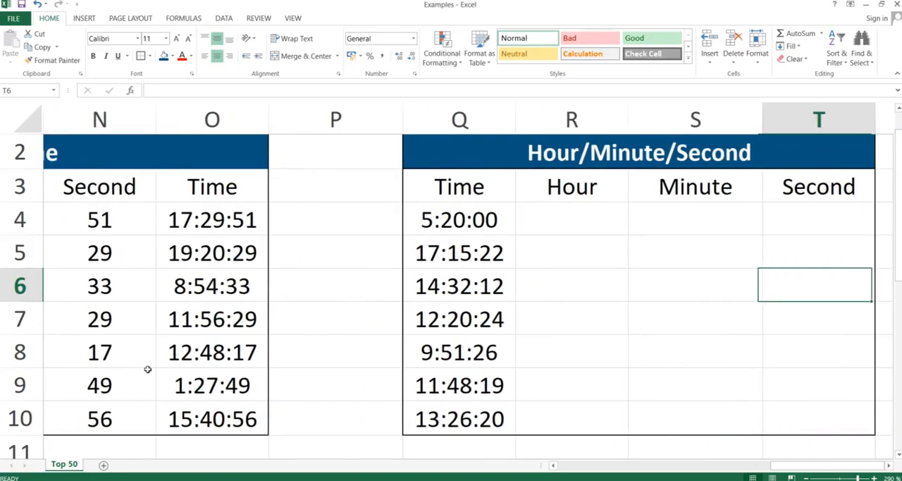
key("Right")
key("Left")
key("Up")
key("Up")
key("Left")
key("Left")
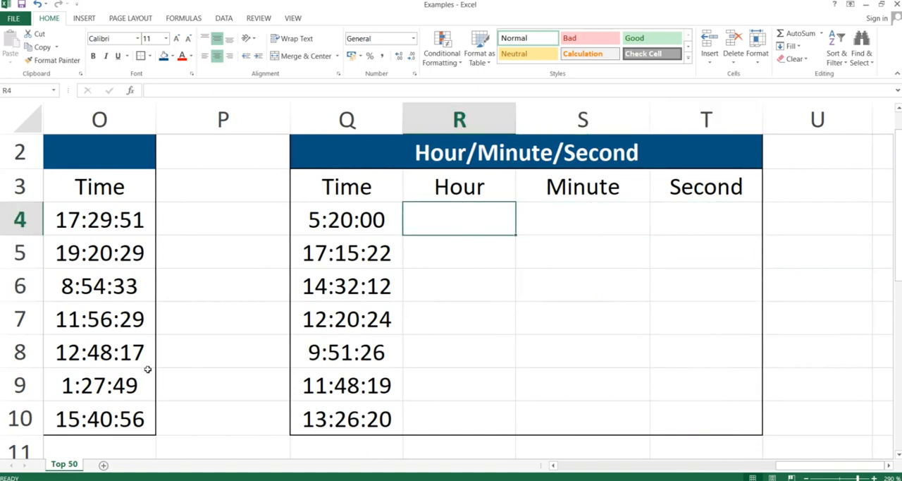
type("=")
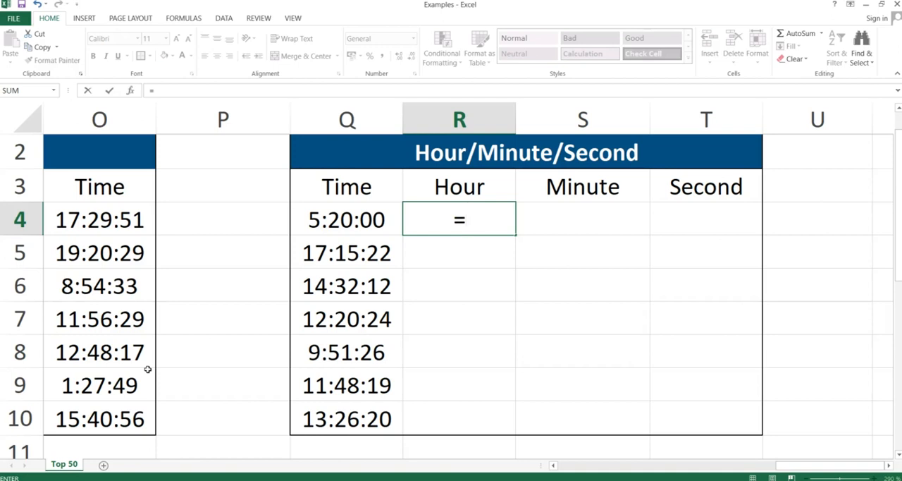
type("hour(")
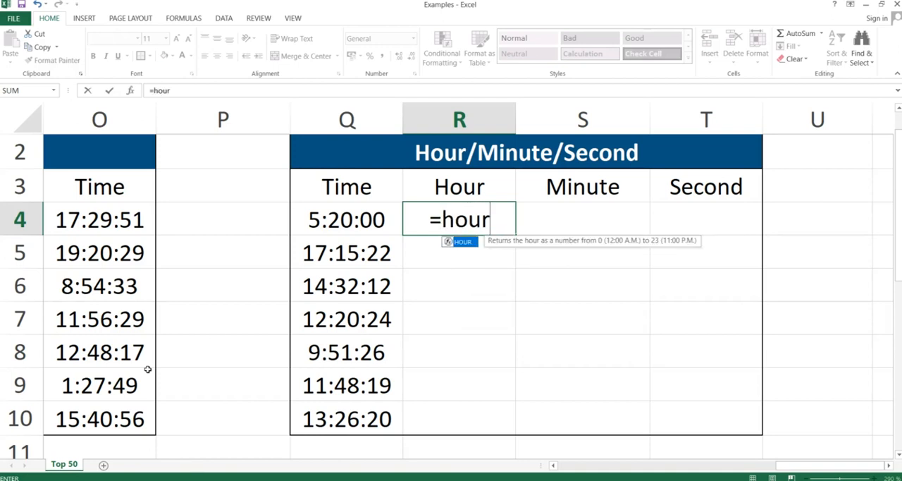
key("Left")
key("Left")
key("Right")
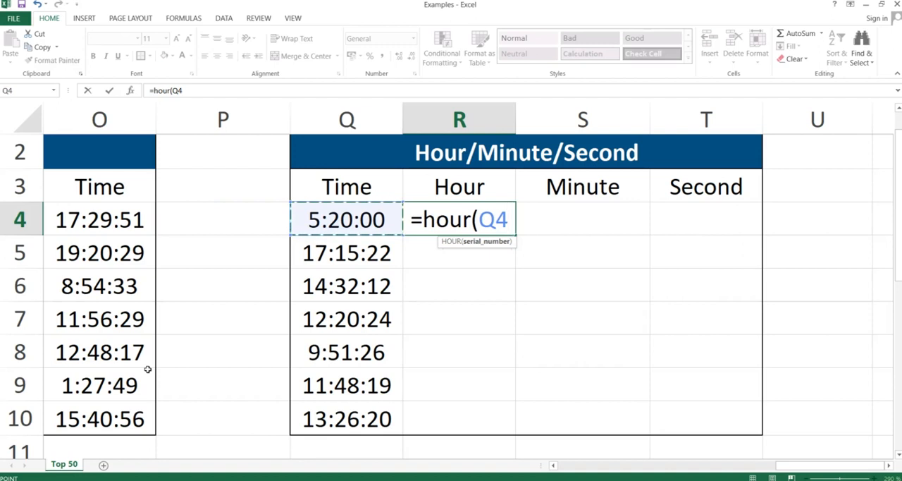
type(")")
key("ctrl+Return")
Step: Enter the formula =MINUTE(Q4) in S4 to extract the minute from the first time
key("Right")
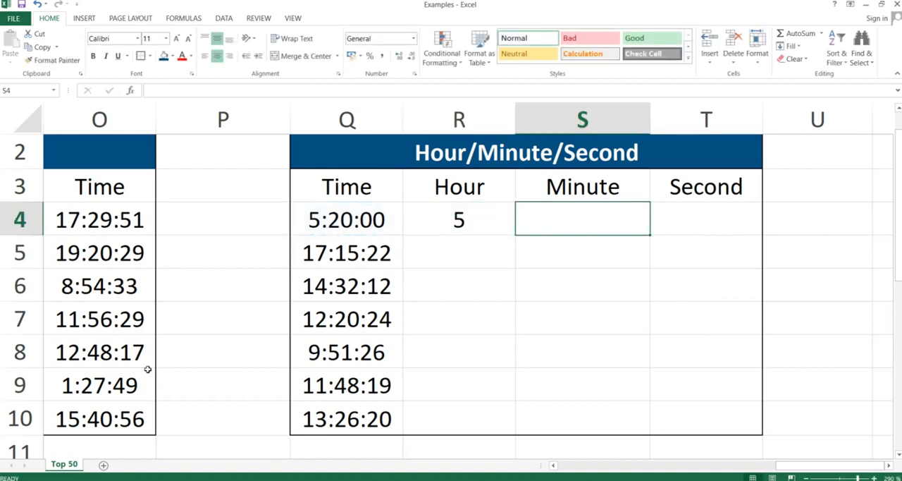
type("=minute")
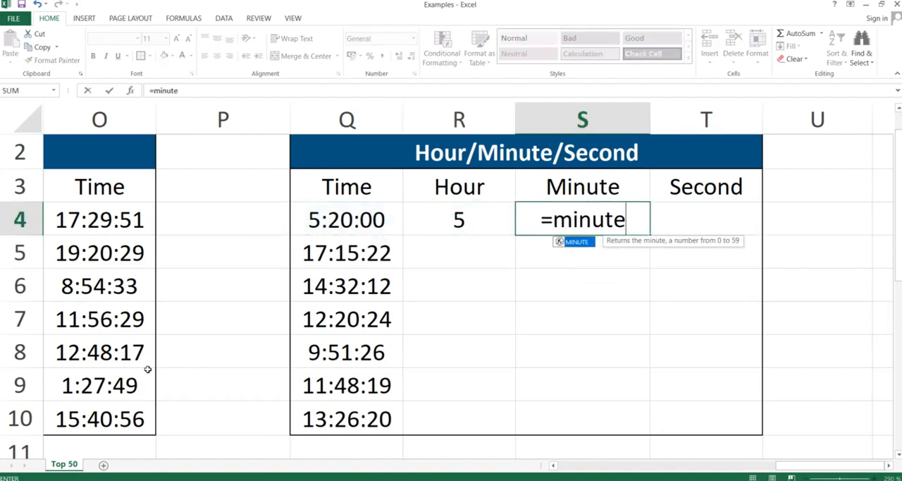
type("(")
key("Left")
key("Left")
type(")")
key("Return")
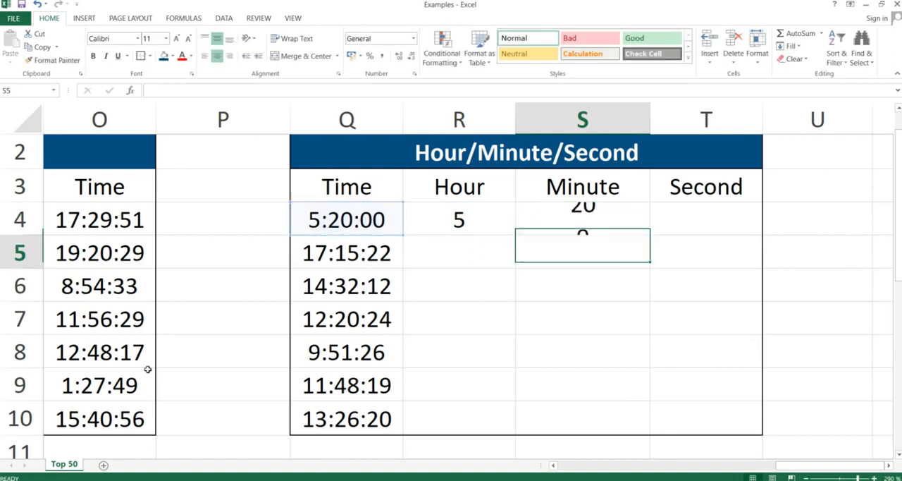
Step: Enter the formula =SECOND(Q4) in T4 to extract the second from the first time
key("Up")
key("Right")
type("=seco")
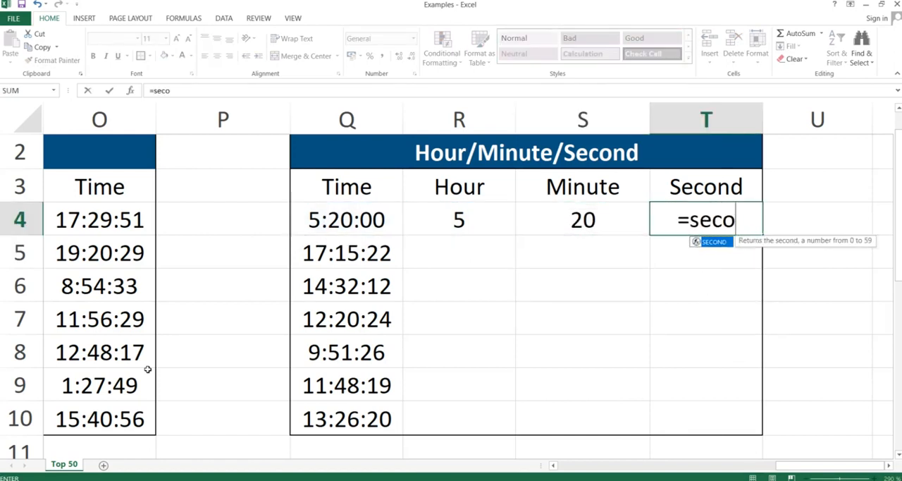
type("nd(")
key("Left")
key("Left")
key("Left")
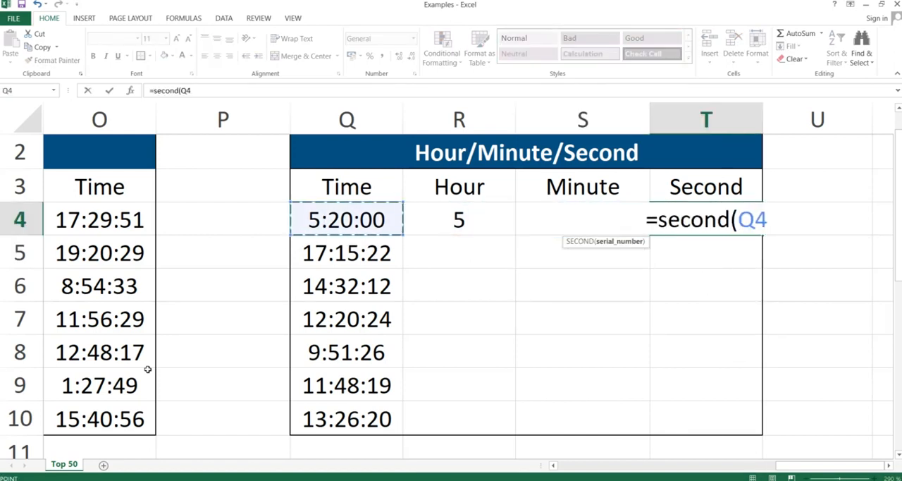
type(")")
key("Return")
Step: Copy the Hour, Minute and Second formulas in R4:T4 down through row 10 with Paste Special
key("Up")
key("shift+Left")
key("shift+Left")
key("shift+Left")
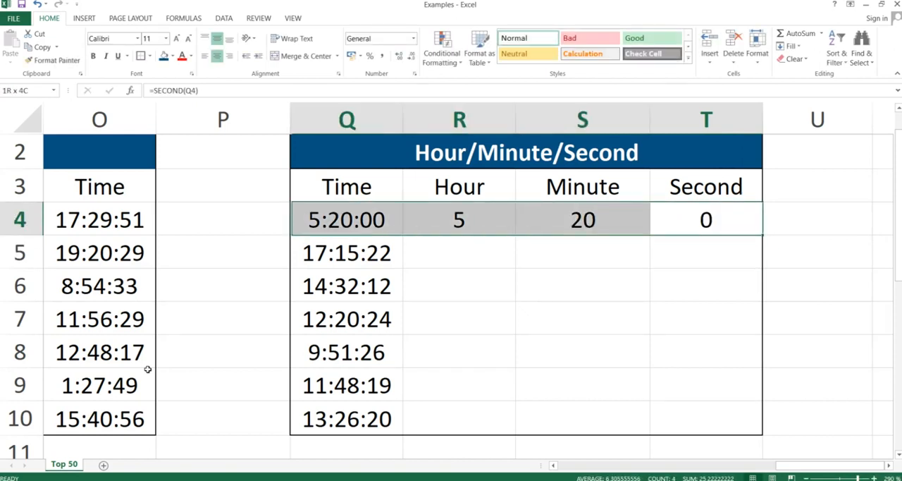
key("shift+Right")
key("ctrl+c")
key("shift+Down")
key("shift+Down")
key("shift+Down")
key("shift+Down")
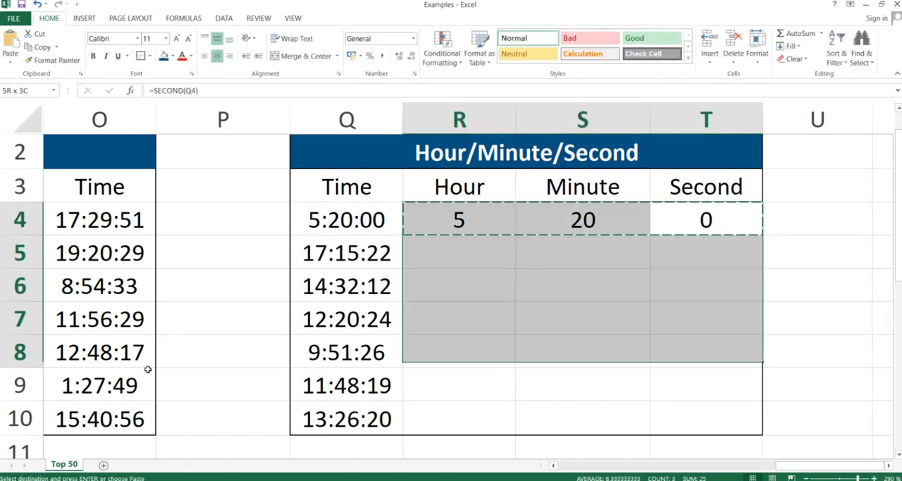
key("shift+Down")
key("shift+Down")
key("ctrl+v")
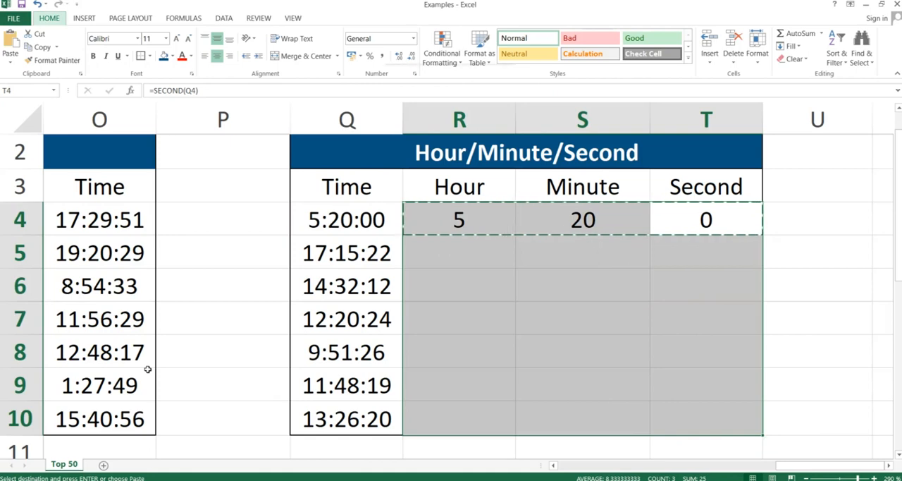
key("ctrl+alt+v")
key("Return")
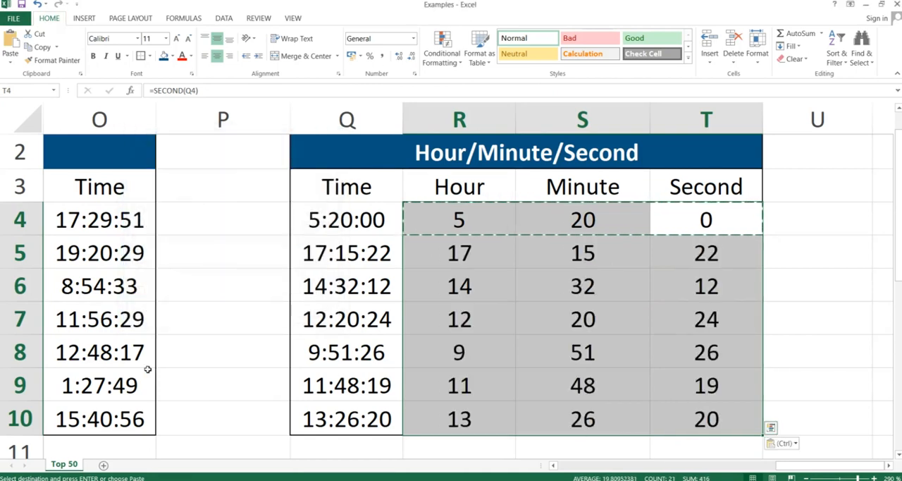
key("Down")
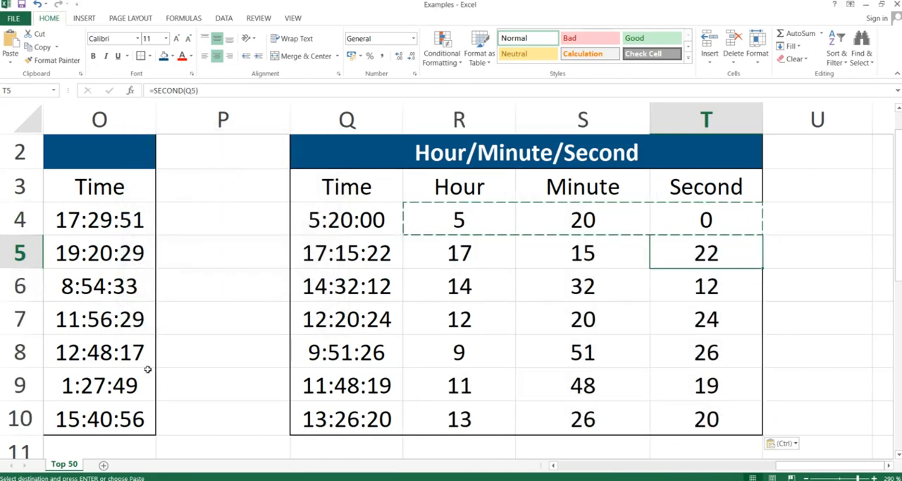
key("Down")
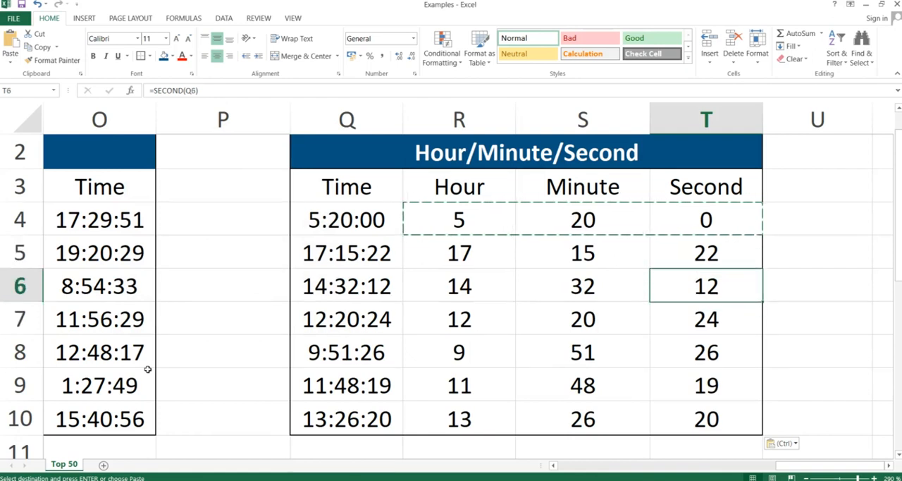
key("Down")
key("Down")
key("Up")
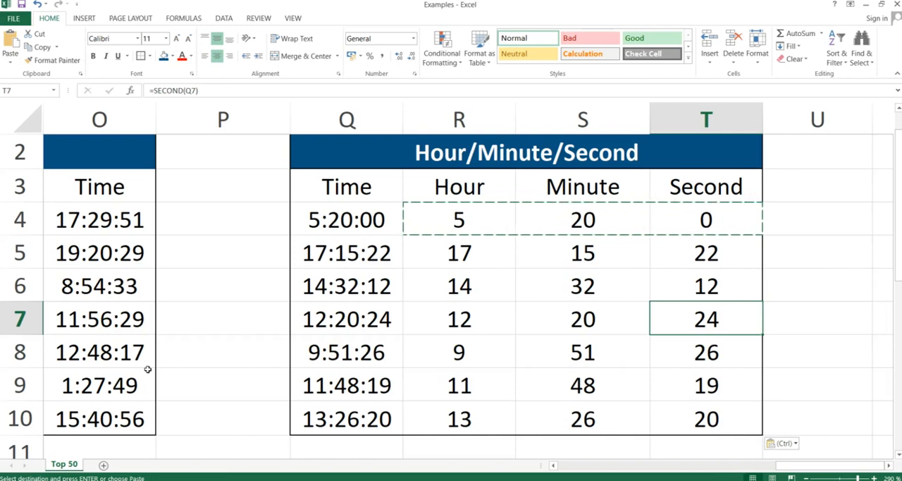
Step: Switch to the slide presentation and advance to the DateValue & TimeValue slide
key("alt+Tab")
key("Right")
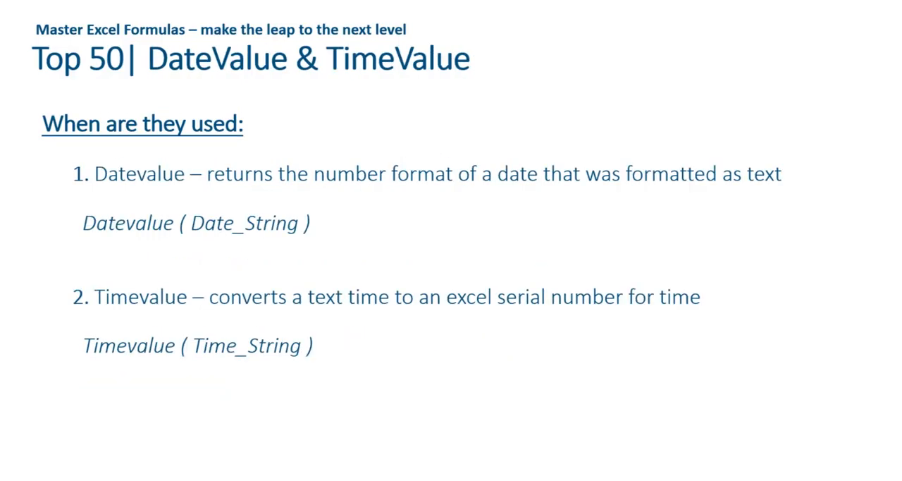
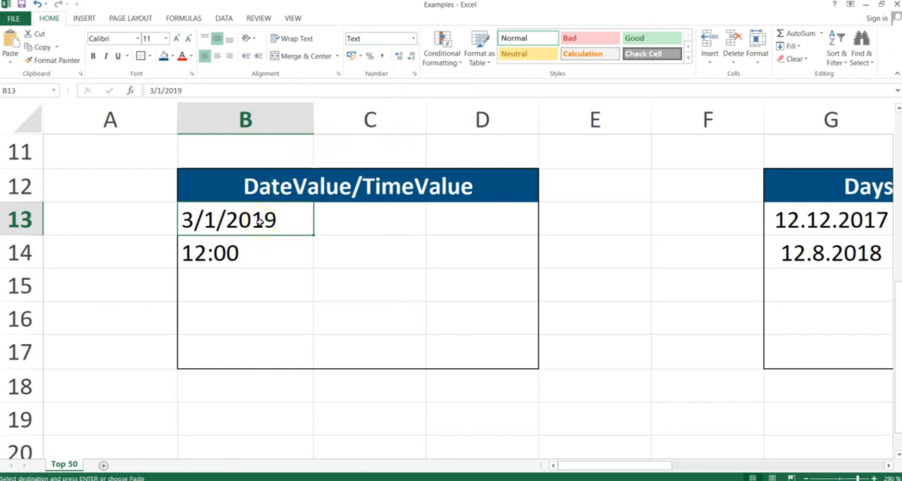
Step: Enter the formula =DATEVALUE(B13) in C13 to convert the text date to its serial number
left_click(368, 221)
type("=d")
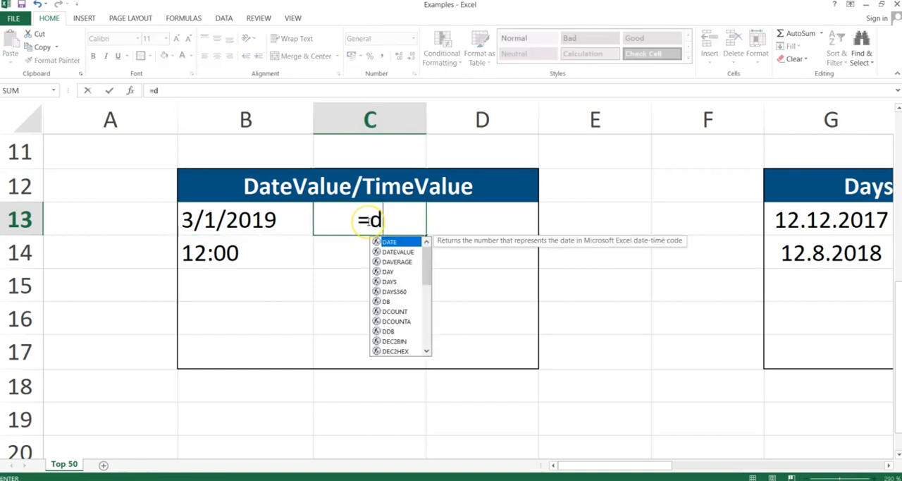
type("atevalu")
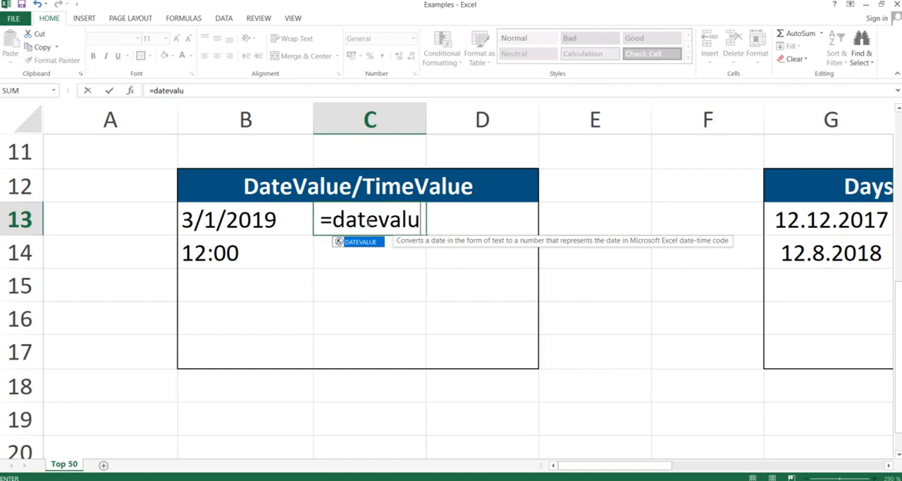
type("e(")
key("Left")
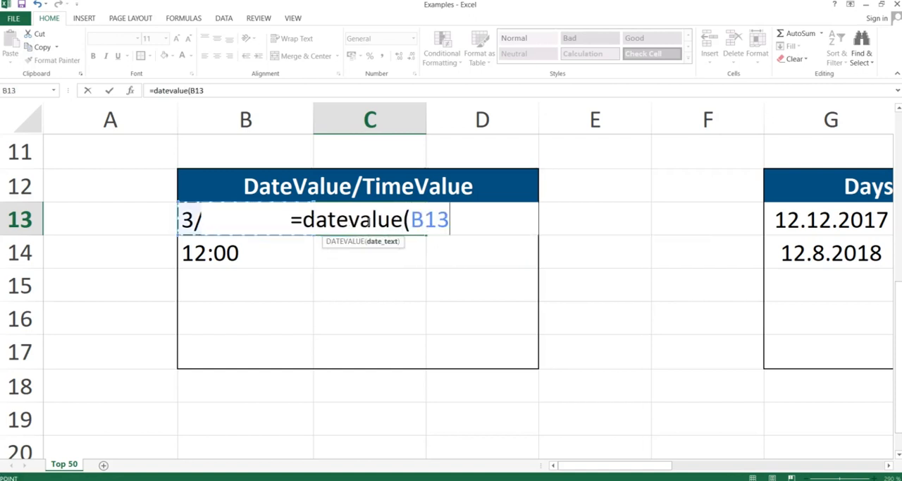
type(")")
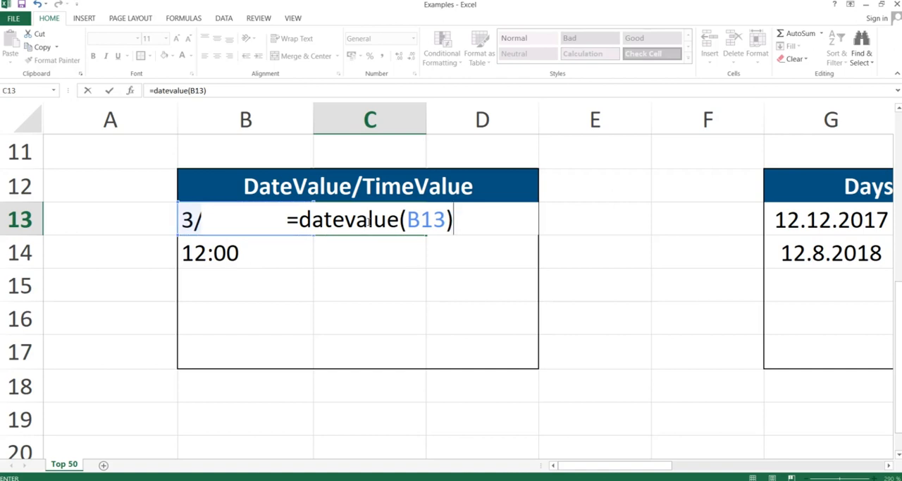
key("Return")
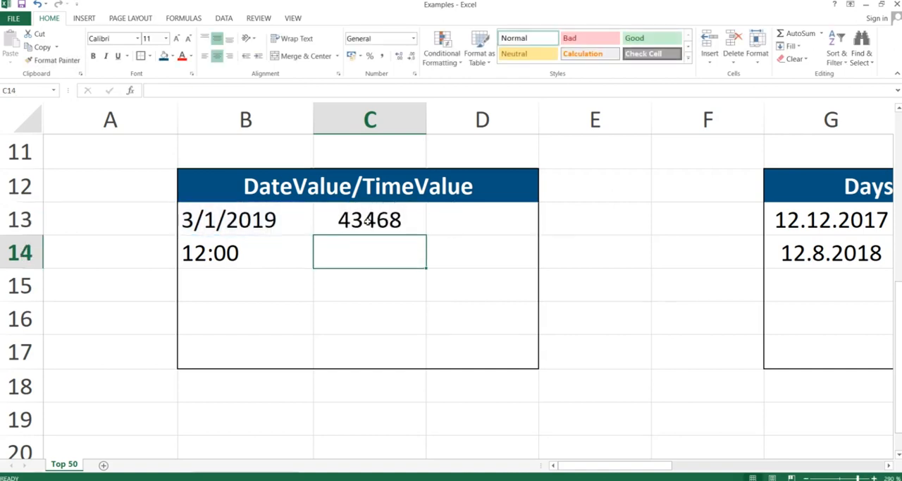
left_click(360, 218)
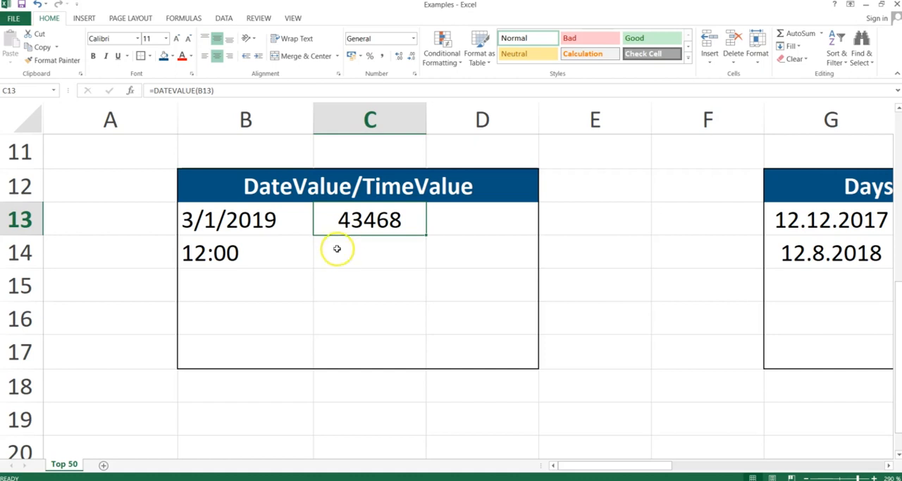
Step: Enter the formula =TIMEVALUE(B14) in C14 to convert the text time to its serial number
left_click(367, 248)
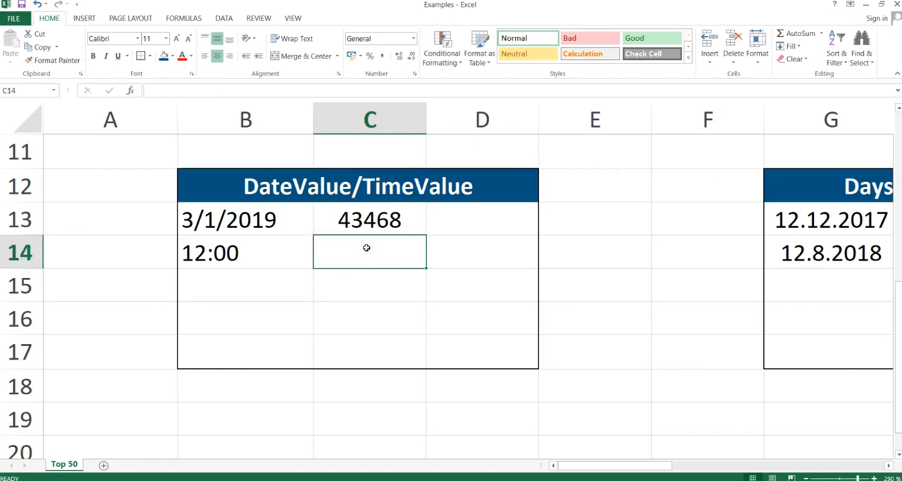
left_click(231, 250)
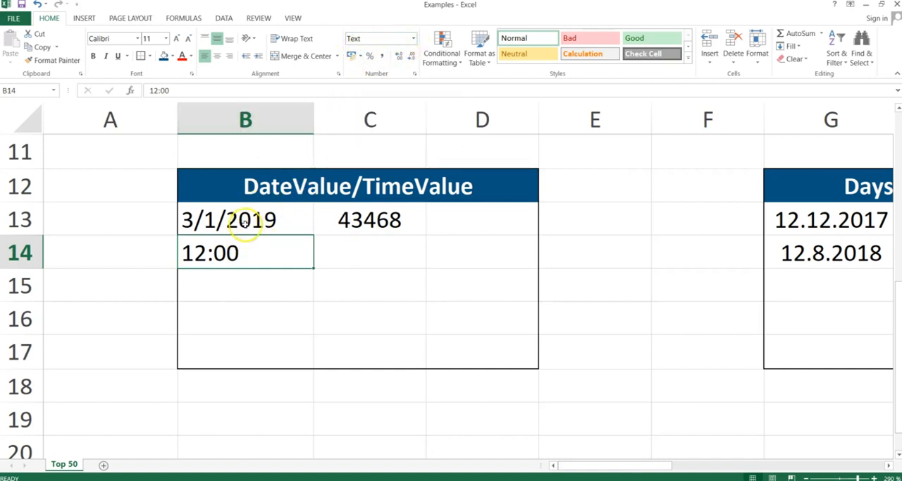
left_click(347, 256)
type("=")
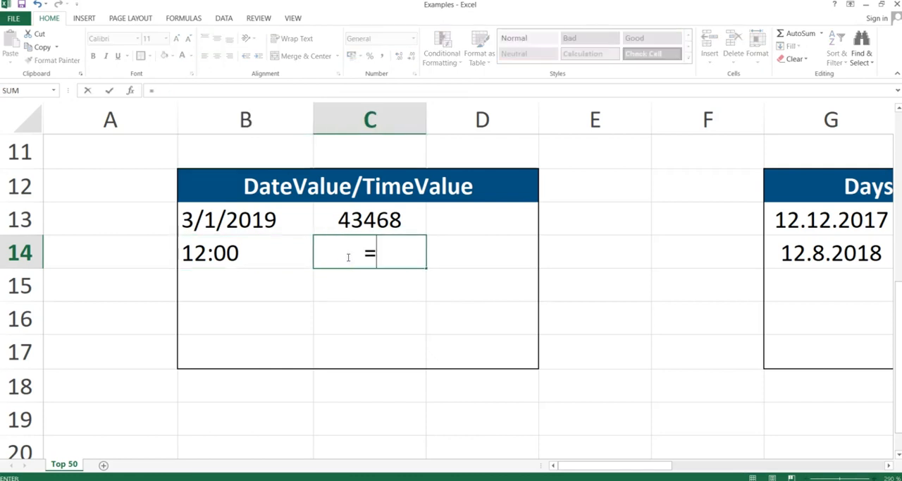
type("timevalue(")
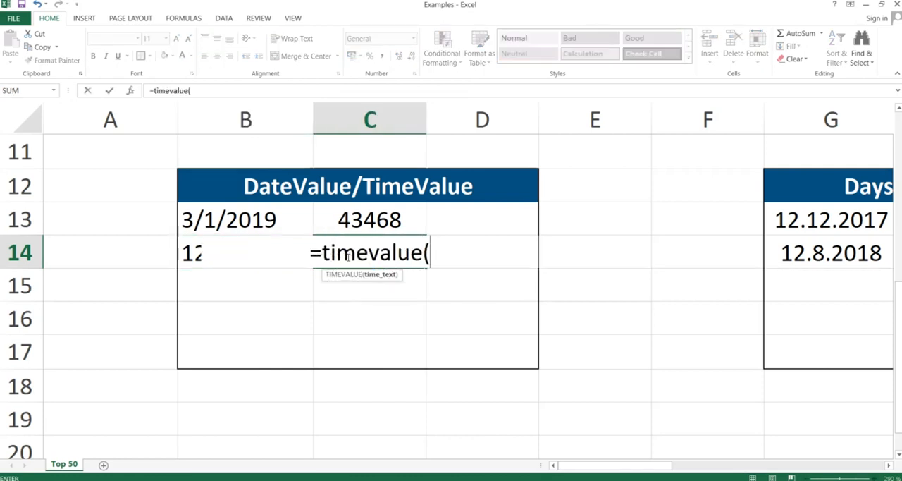
key("Left")
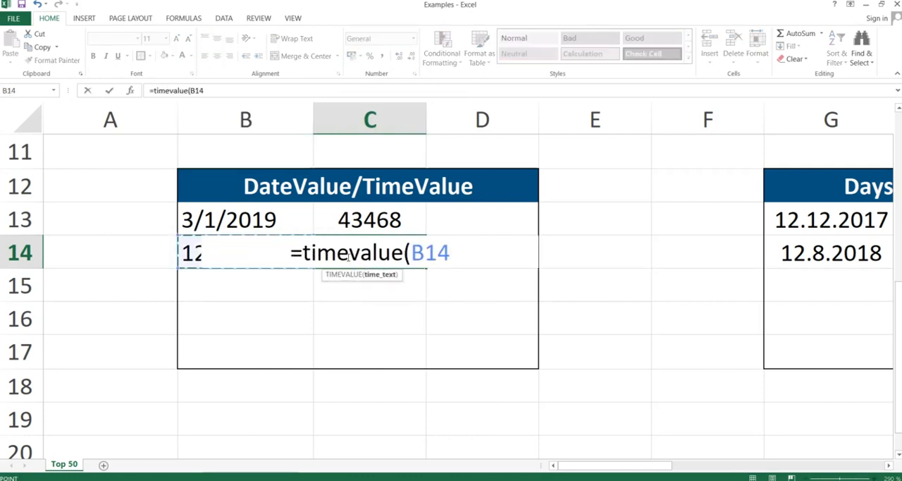
type(")")
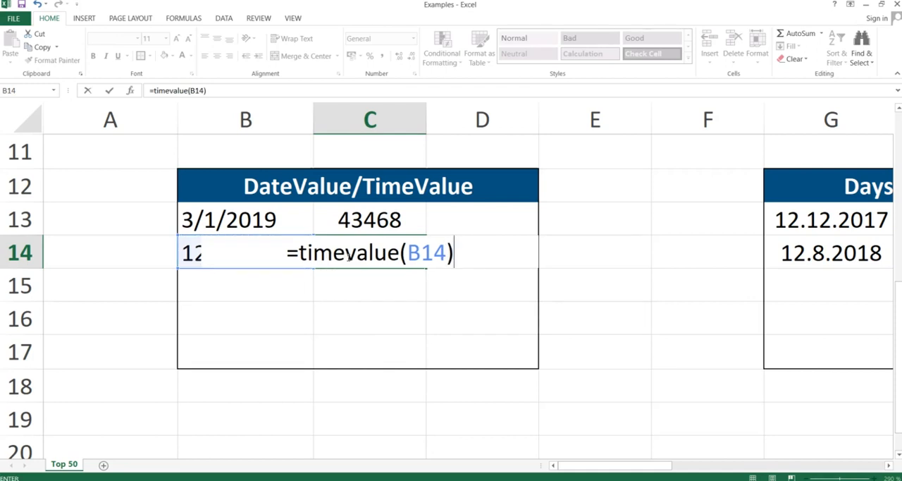
key("Return")
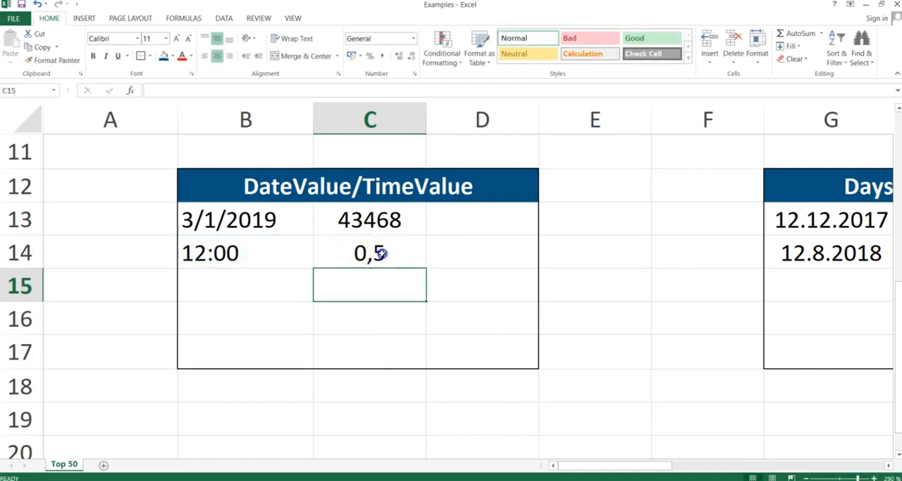
left_click(371, 253)
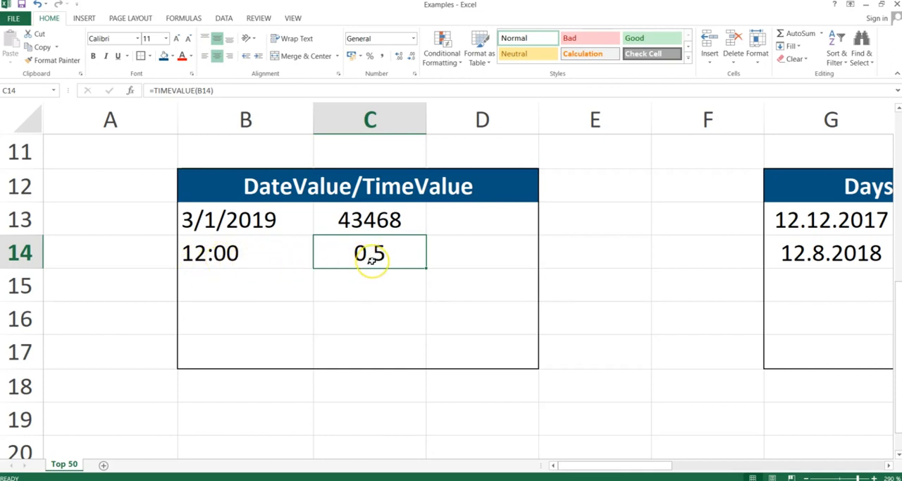
Step: Advance the PowerPoint slide show to the Days360 slide and return to the Excel workbook
key("alt+Tab")
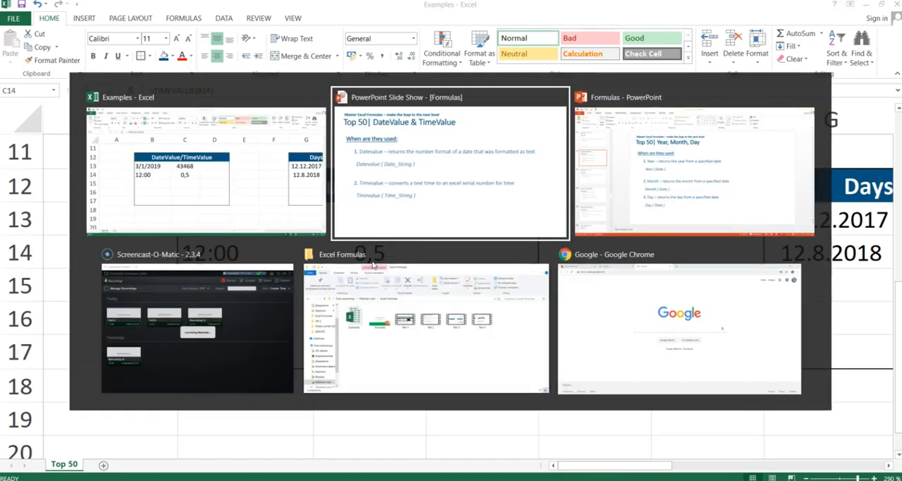
key("Right")
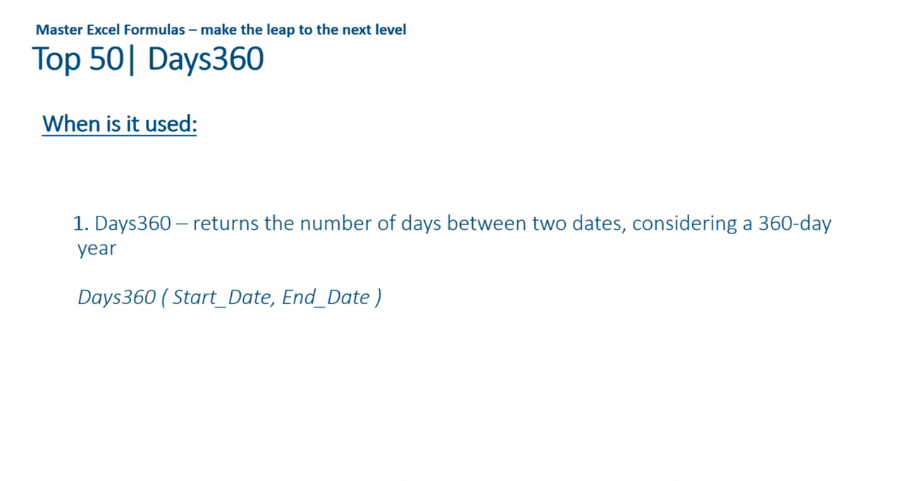
key("alt+Tab")
Step: Enter the formula =DAYS360(G13;G14) in H13 to count the days between the two dates in the Days360 table
key("Right")
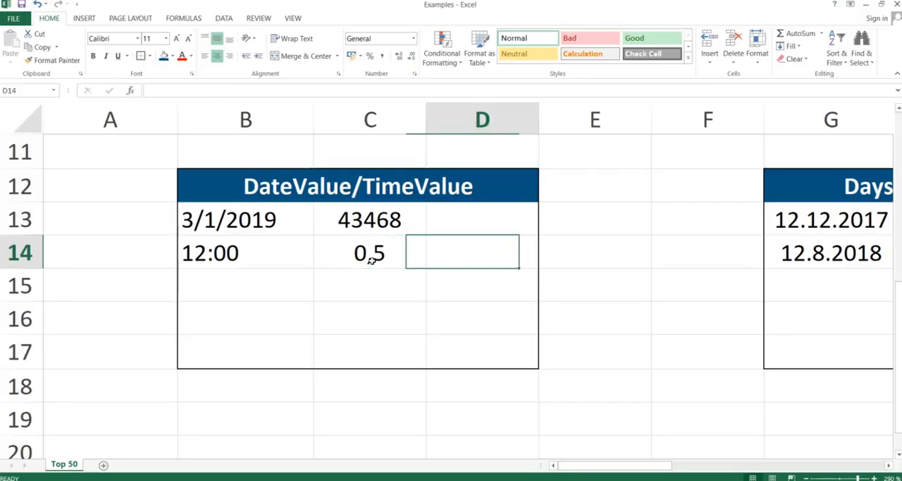
key("Right")
key("Right")
key("Right")
key("Right")
key("Up")
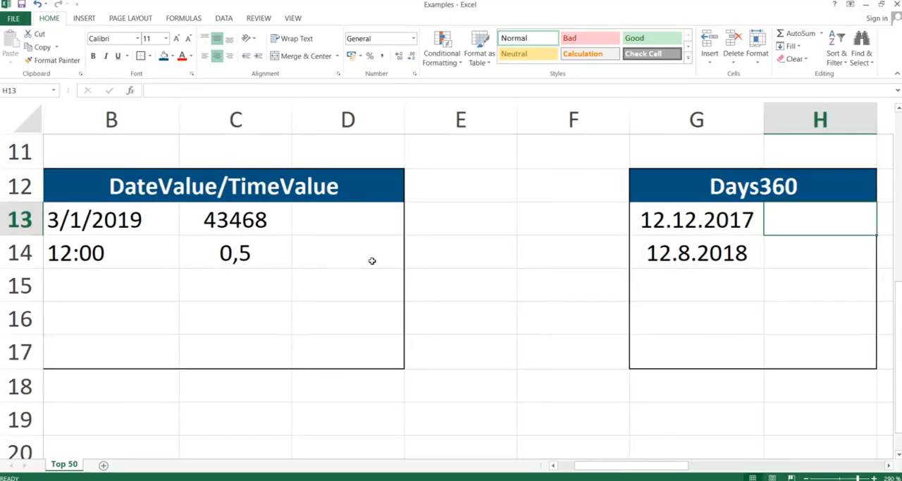
key("Left")
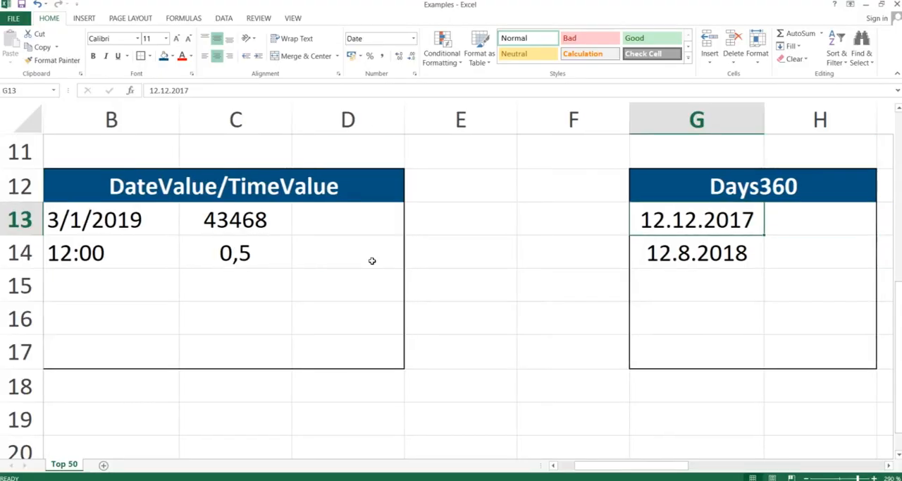
key("Down")
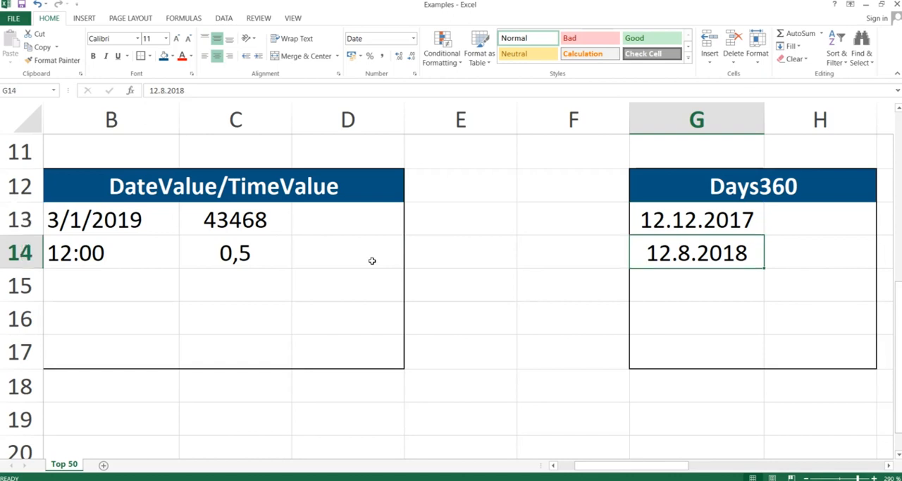
key("Right")
key("Up")
type("=d")
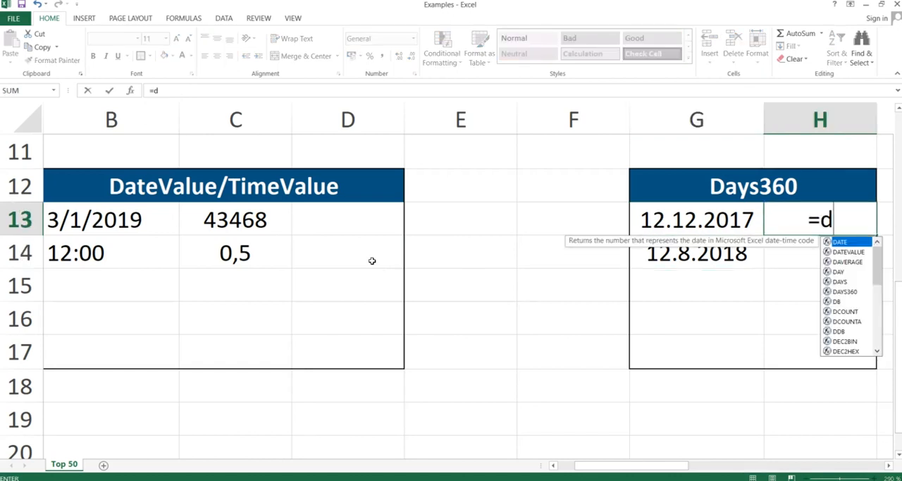
type("ays3")
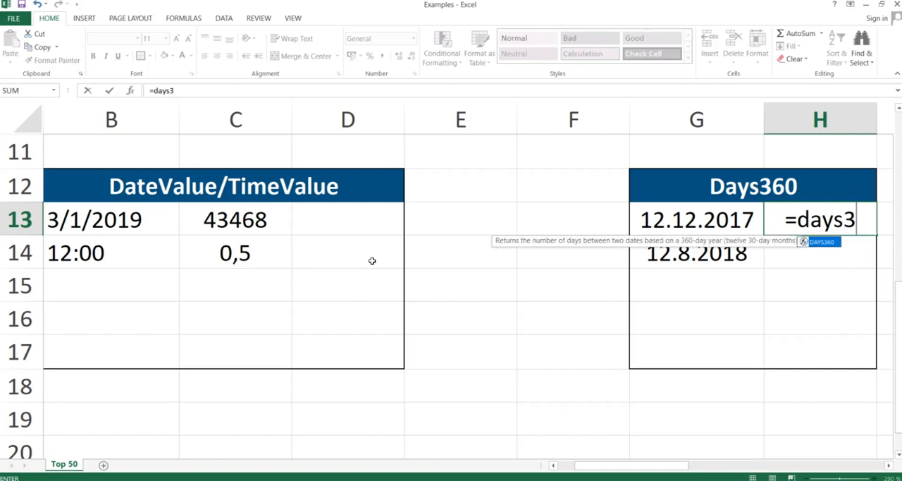
type("60(")
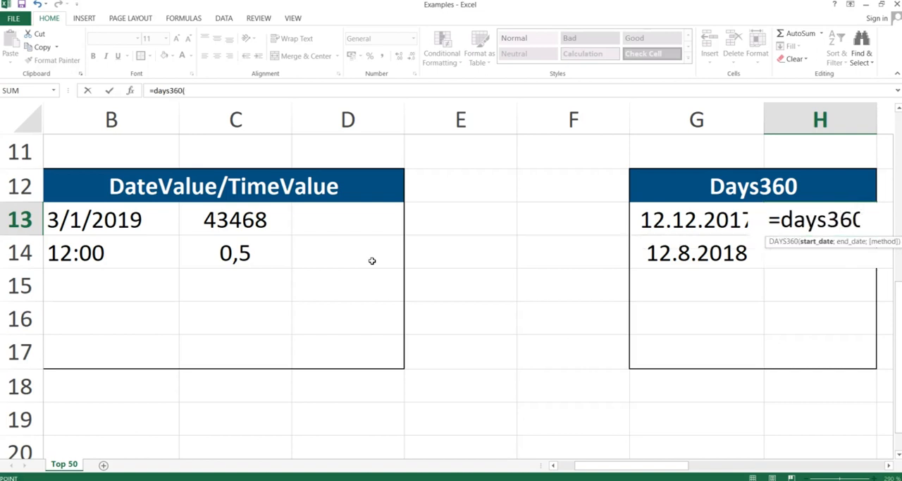
key("Left")
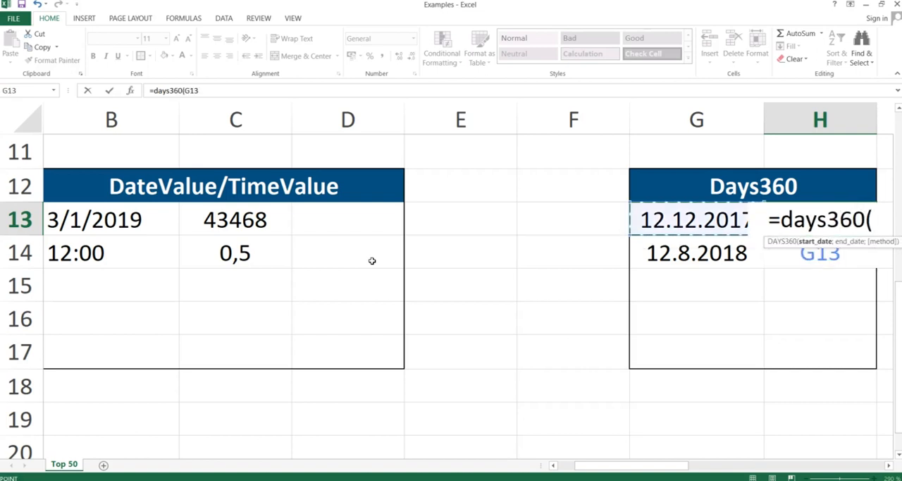
type(";")
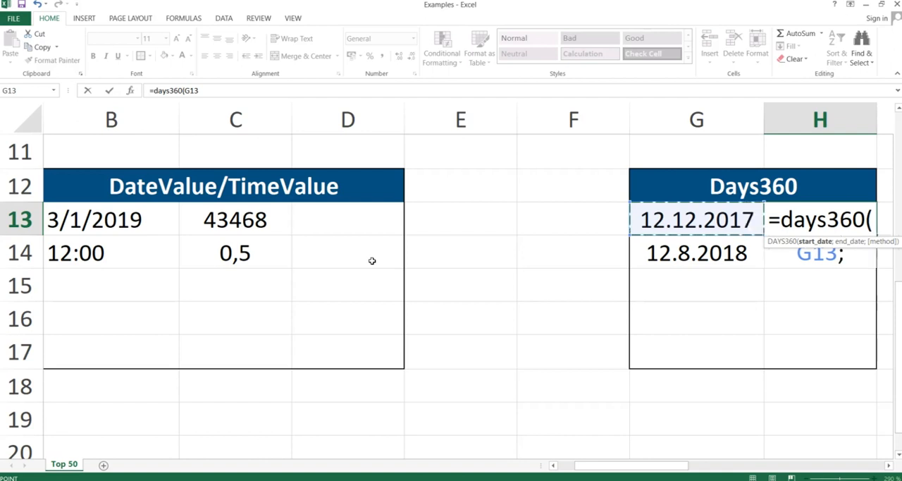
key("Left")
key("Down")
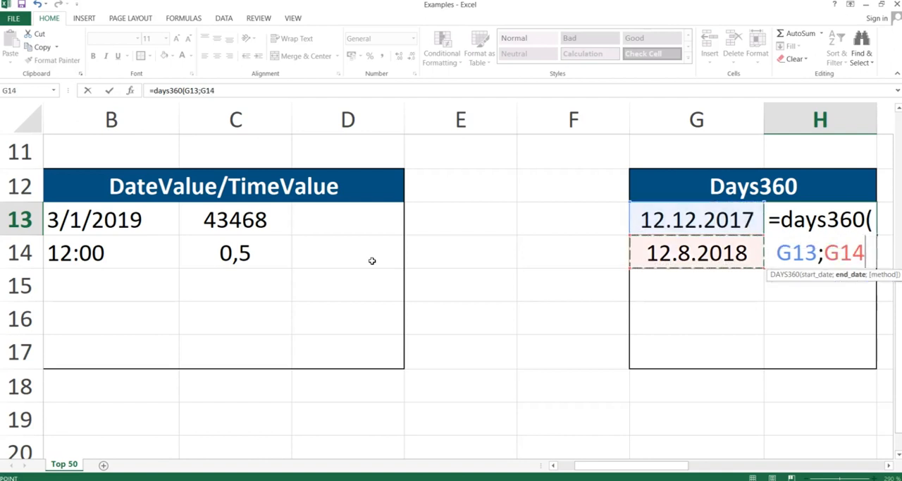
type(")")
key("Return")
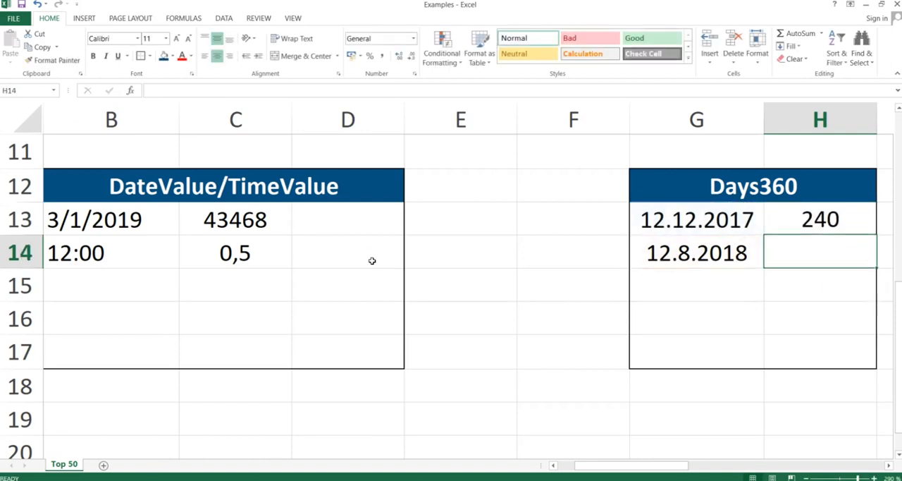
key("Up")
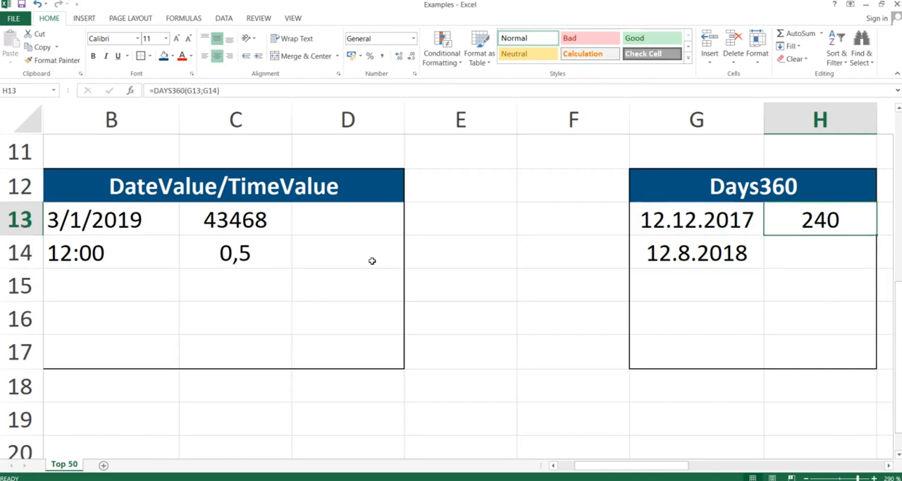
Step: Advance the PowerPoint slide show to the EDate slide and return to the Excel workbook
key("alt+Tab")
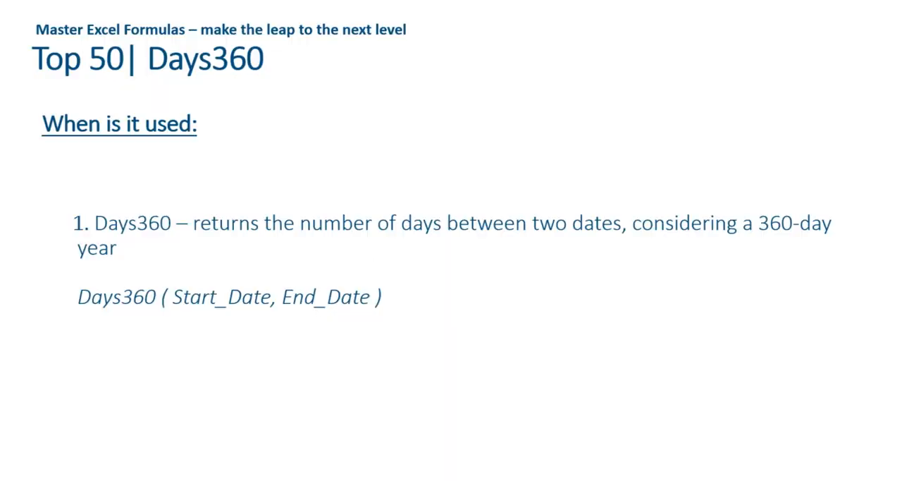
key("Right")
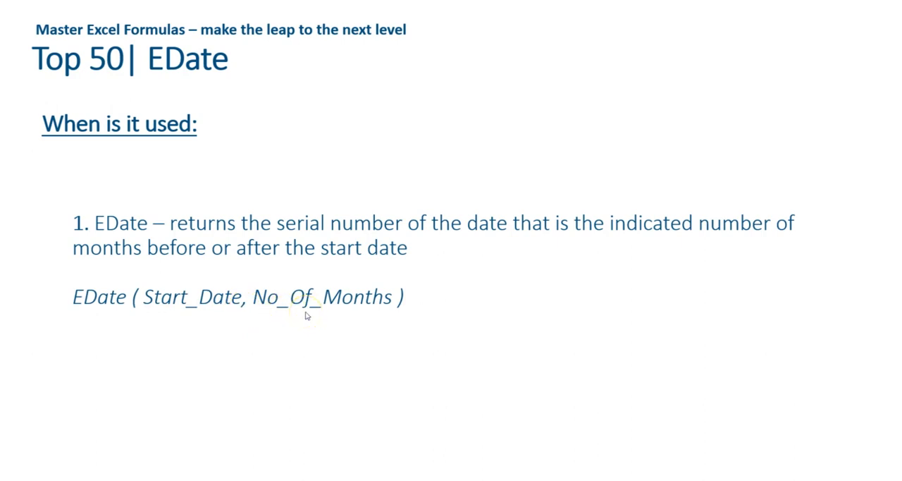
key("alt+Tab")
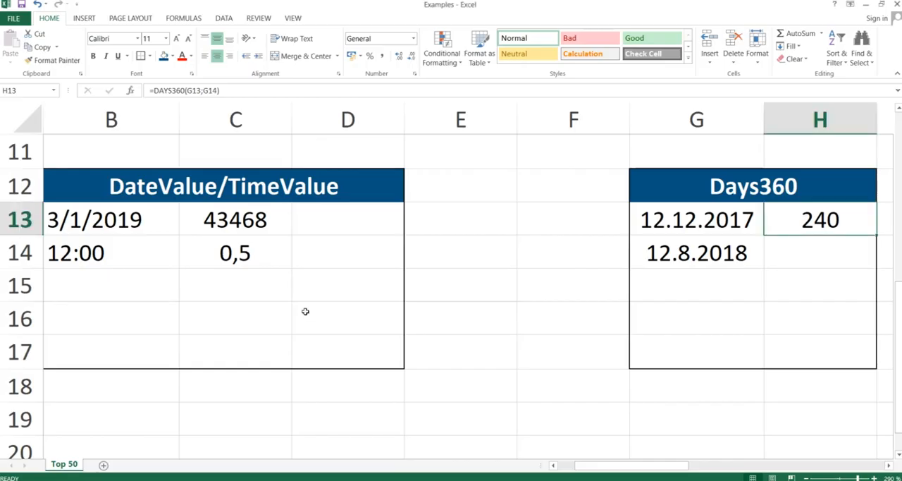
Step: Enter the formula =EDATE(J13;3) in K13 to get the date three months after the first start date
key("Right")
key("Right")
key("Right")
key("Right")
key("Left")
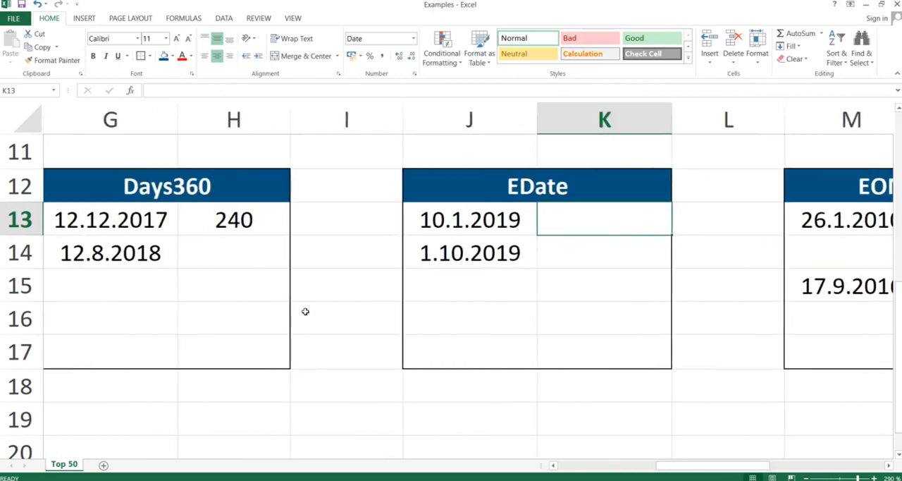
type("=eda")
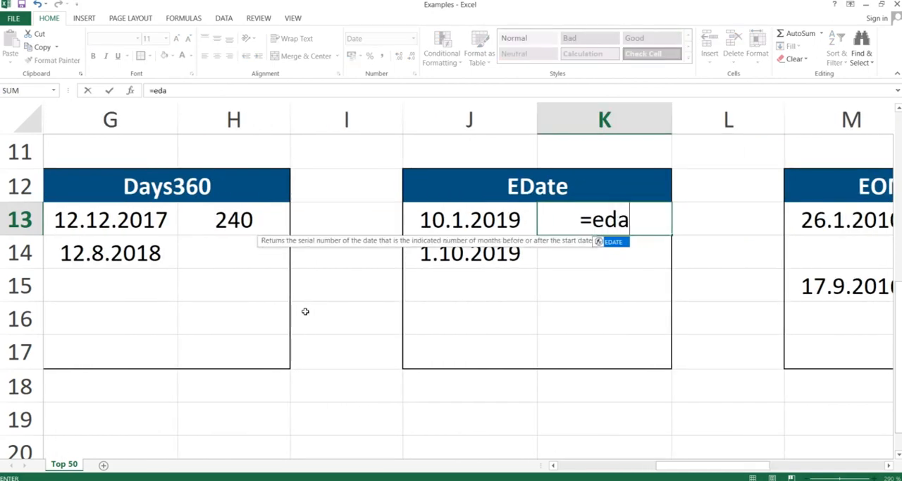
type("te(")
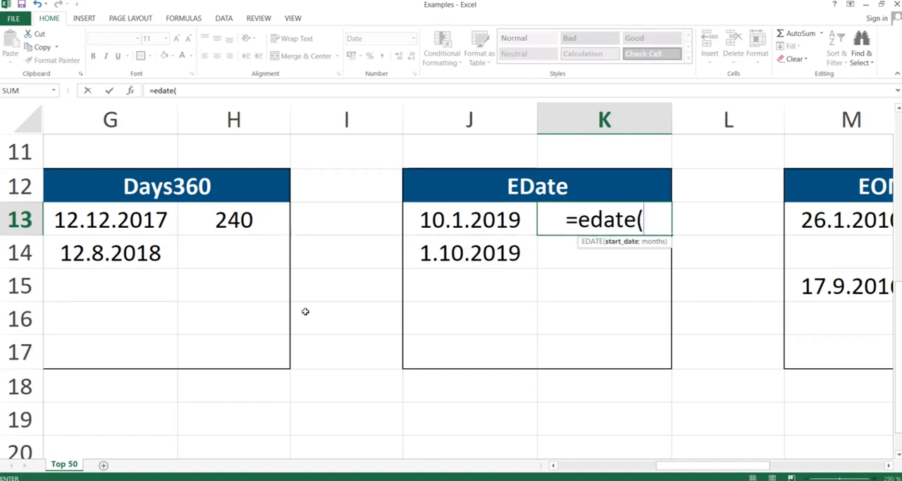
key("Left")
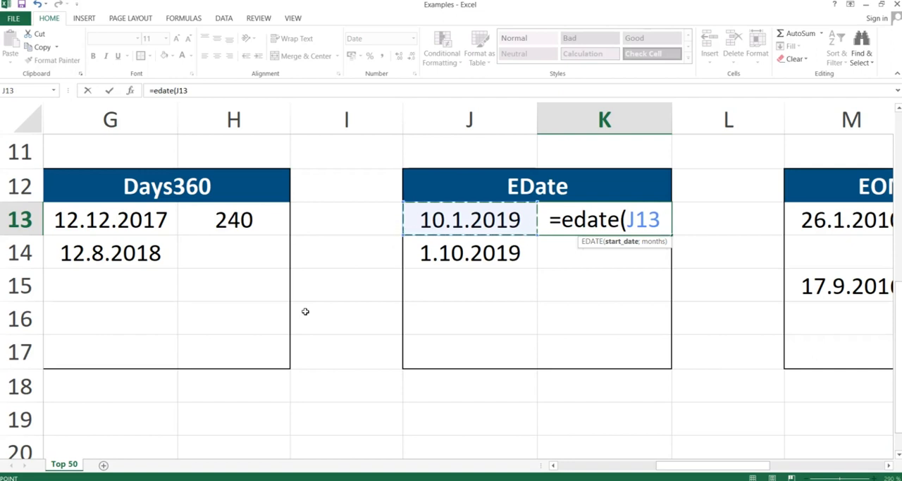
type(";3")
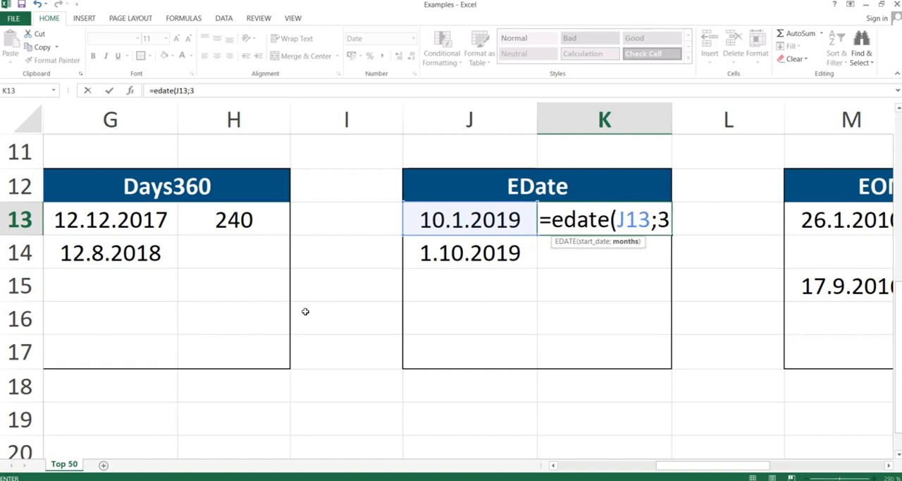
type(")")
key("Return")
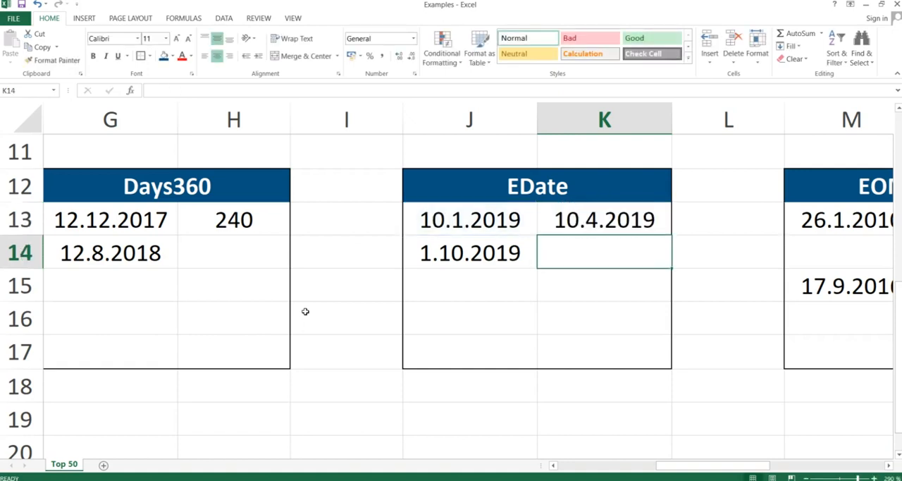
Step: Change the months argument of the EDATE formula in K13 to 20
left_click(597, 219)
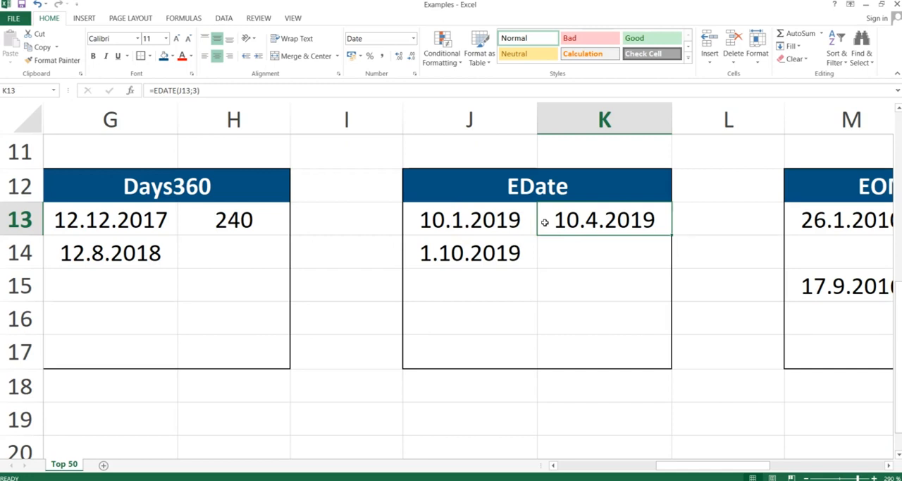
double_click(591, 221)
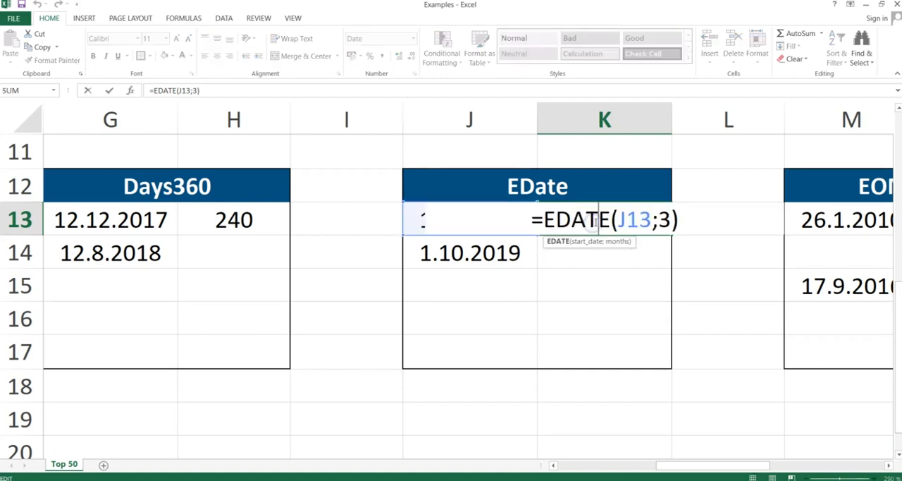
left_click(668, 219)
key("BackSpace")
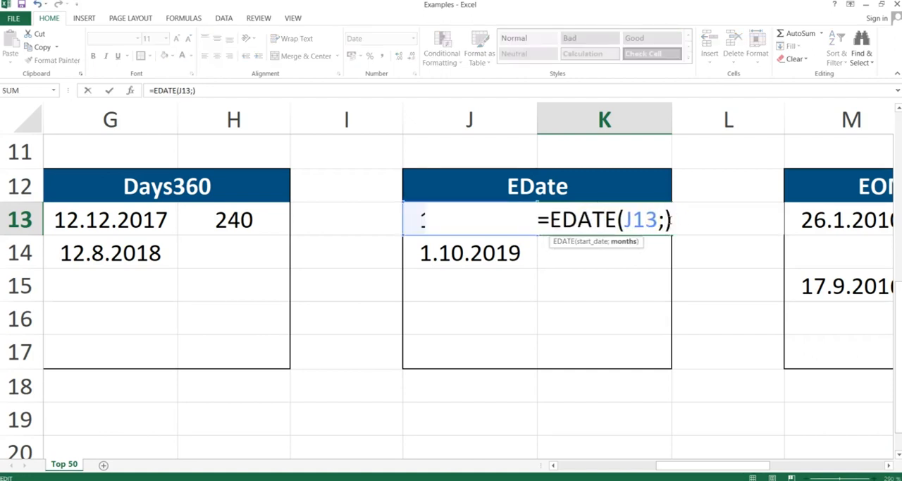
type("20")
key("Return")
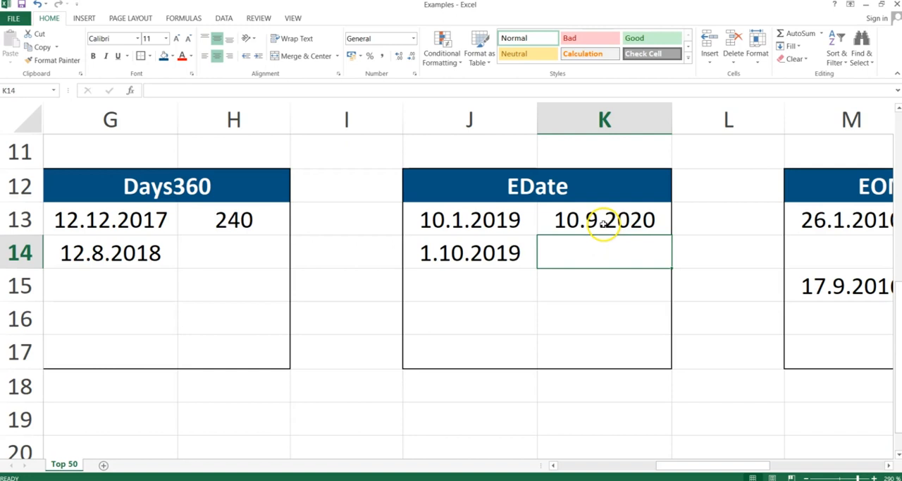
left_click(604, 223)
Step: Enter the formula =EDATE(J14;8) in K14 to get the date eight months after the second start date
left_click(584, 246)
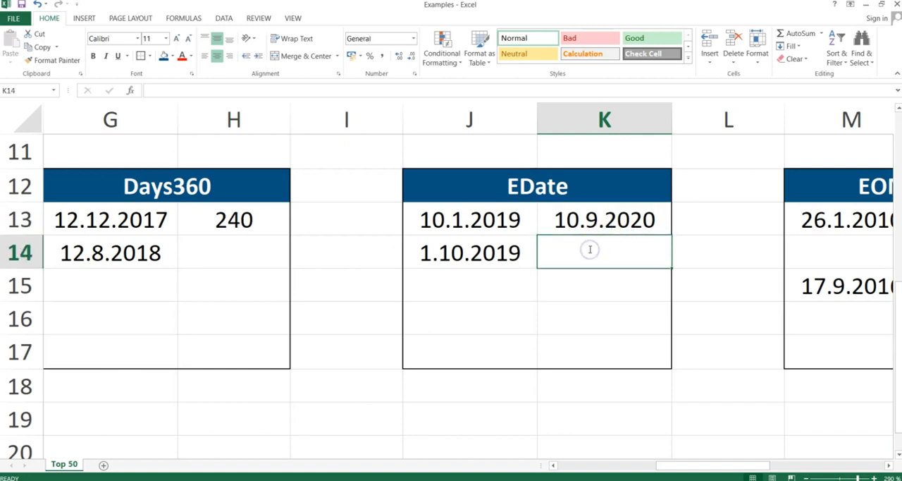
type("=edate(")
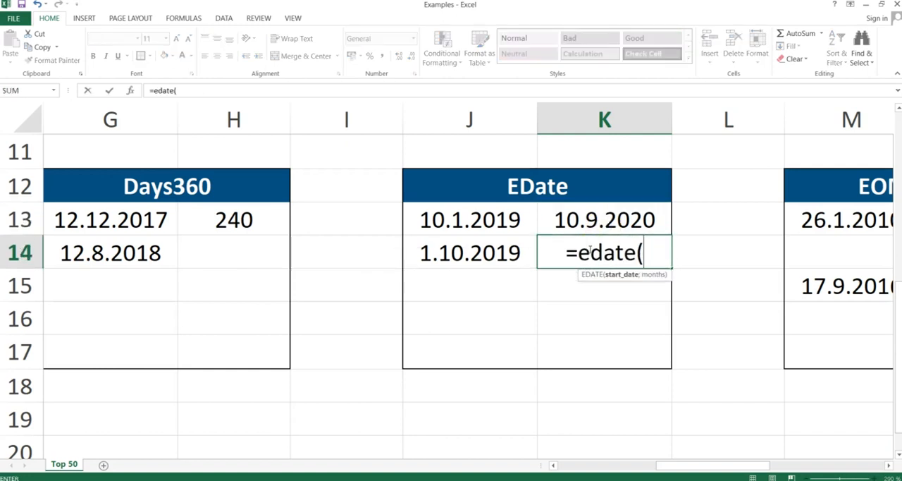
left_click(474, 251)
type(";")
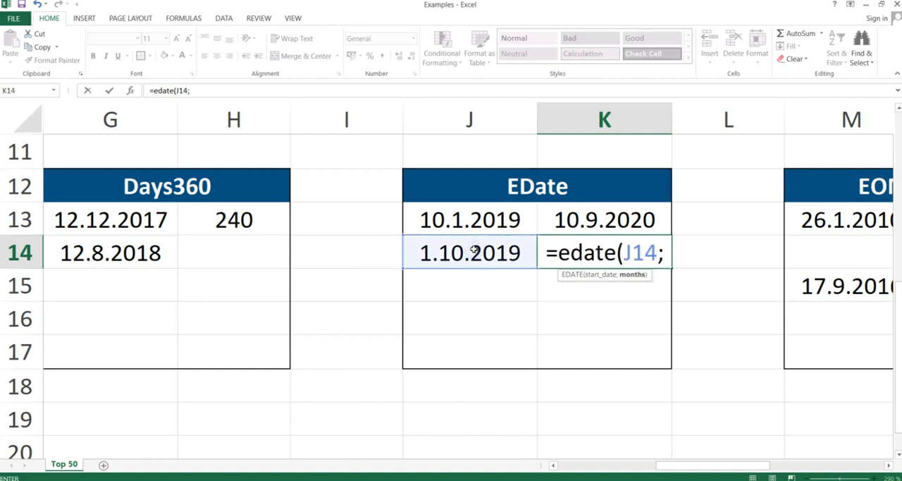
type("8")
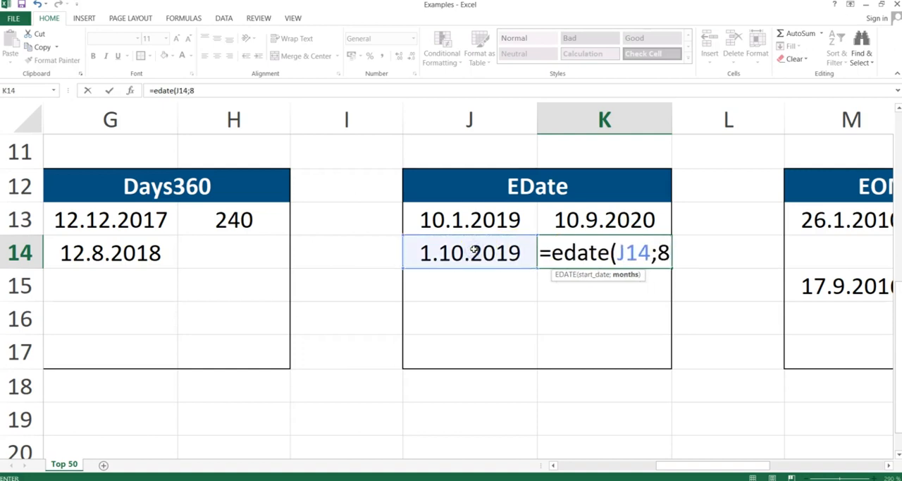
type(")")
key("Return")
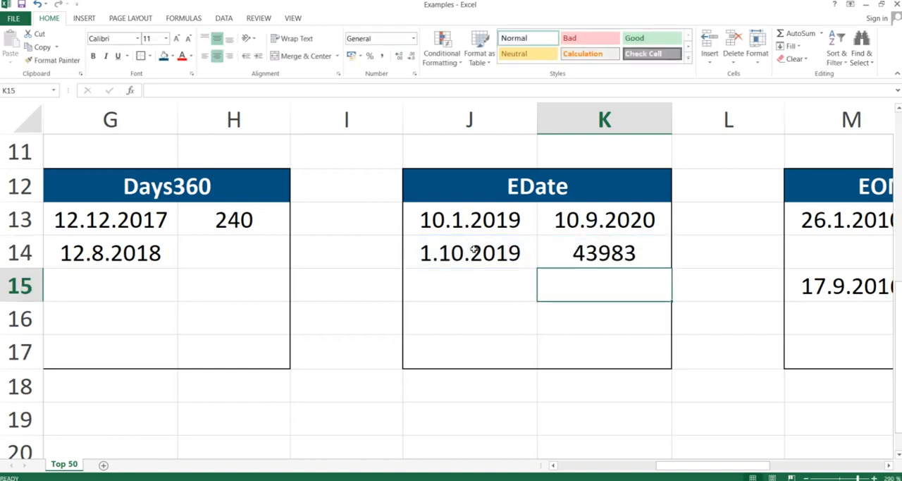
Step: Format the EDATE result in K14 as Short Date
left_click(600, 255)
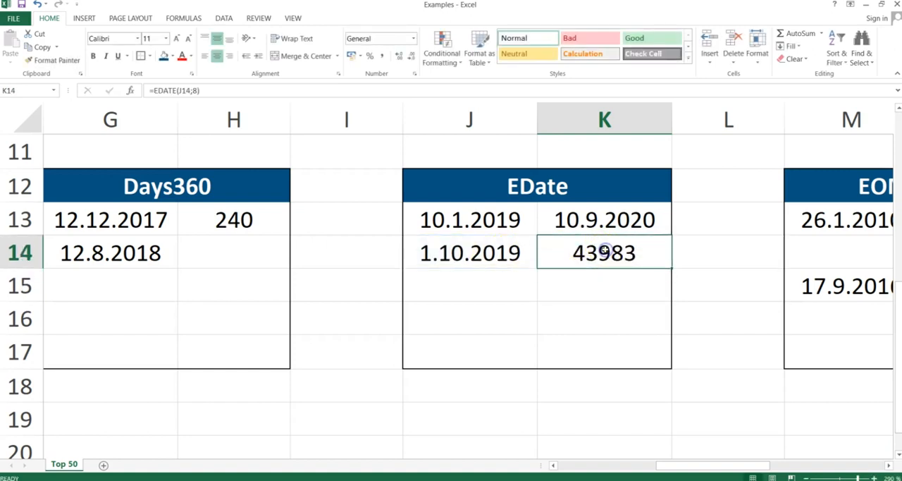
left_click(413, 39)
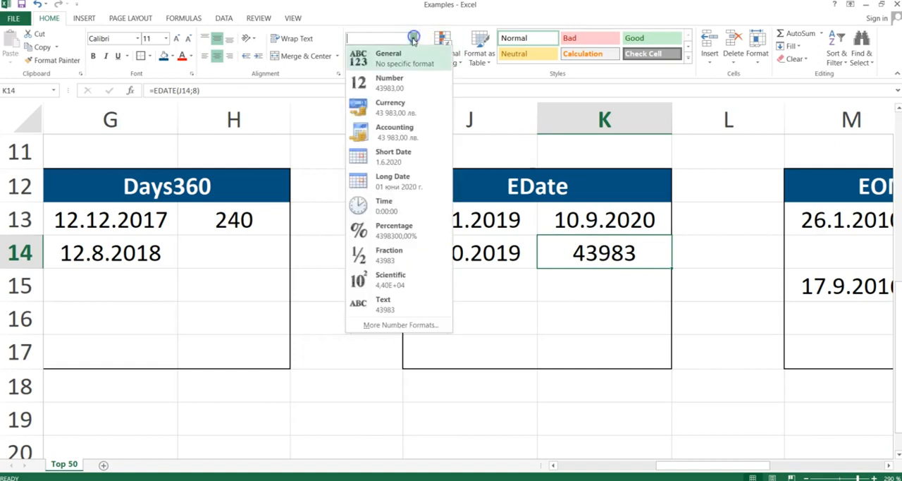
left_click(386, 157)
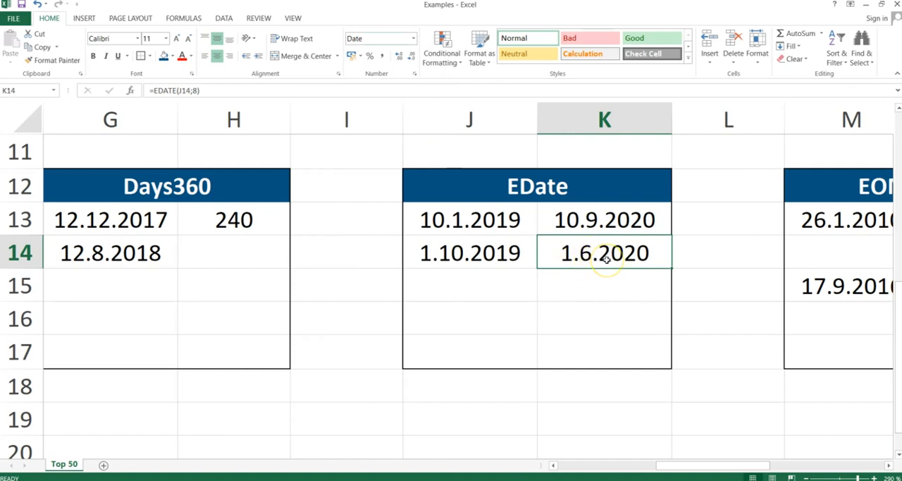
Step: Switch to the PowerPoint slide show, advance it to the EOMonth slide and return to the Excel workbook
key("alt+Tab")
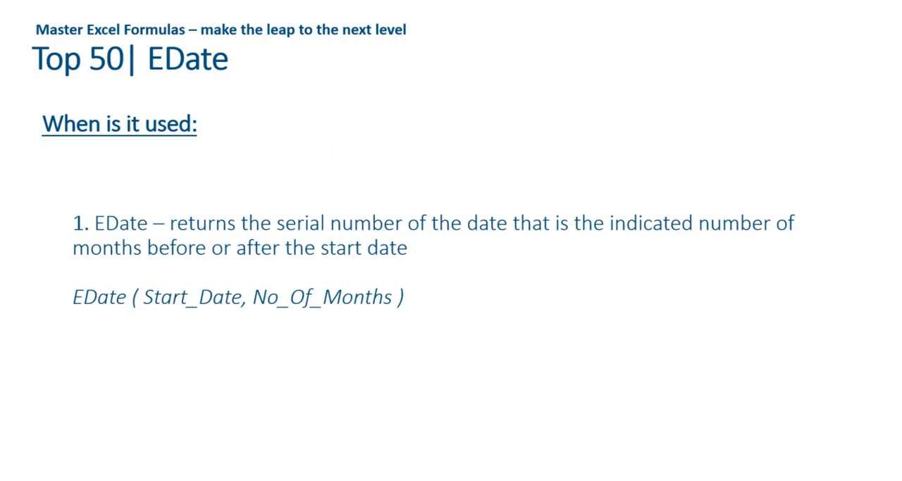
key("Right")
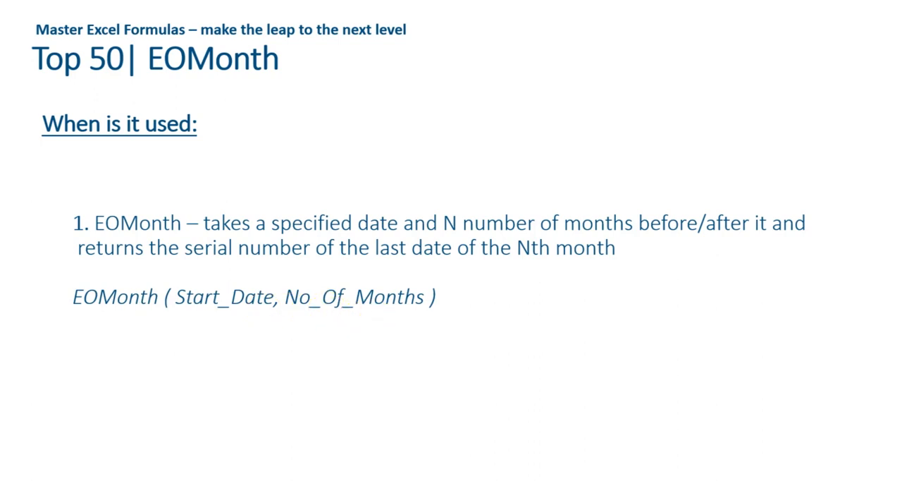
key("alt+Tab")
Step: Enter the formula =EOMONTH(M13;3) in N13 to get the last day of the month three months after the start date
key("Right")
key("Right")
key("Right")
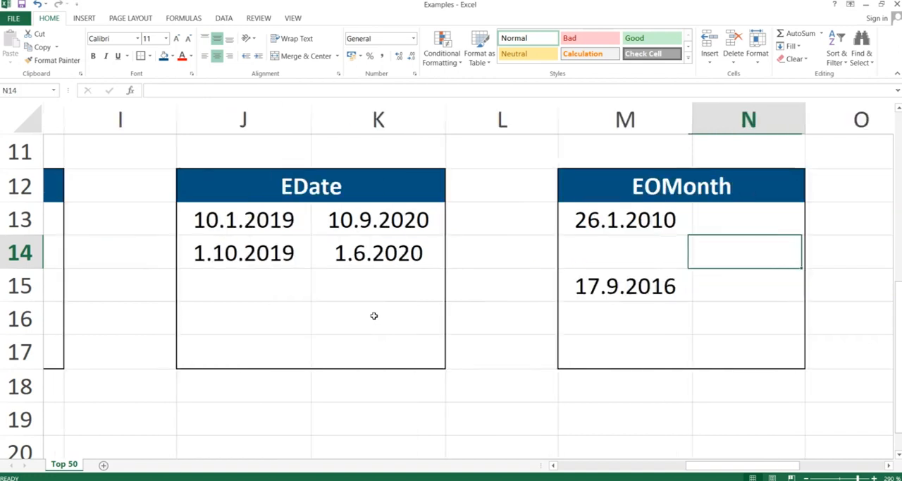
key("Up")
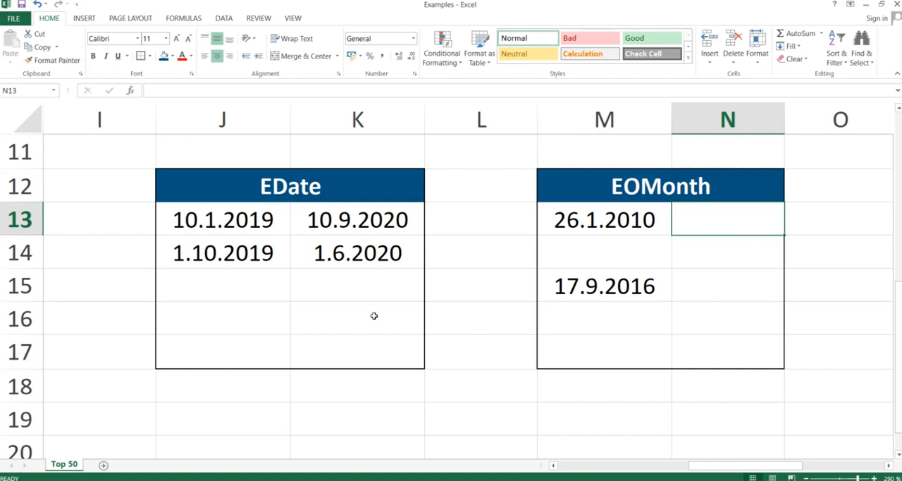
type("=")
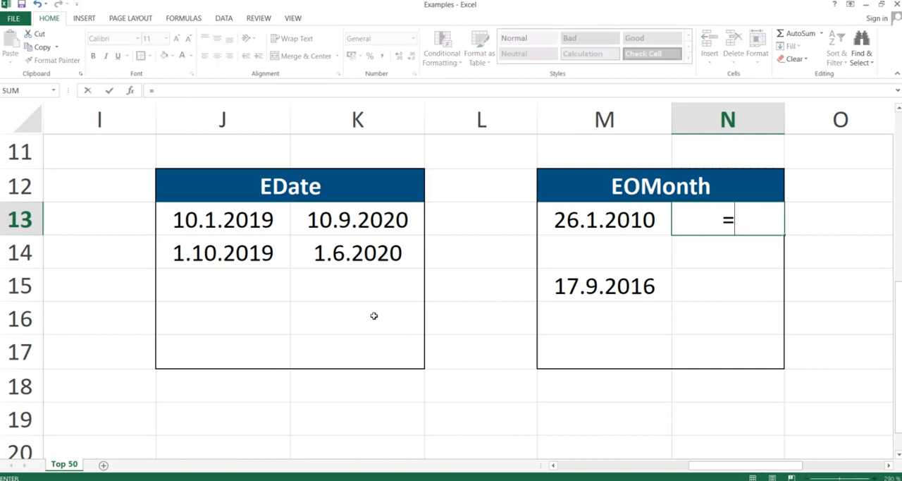
type("d")
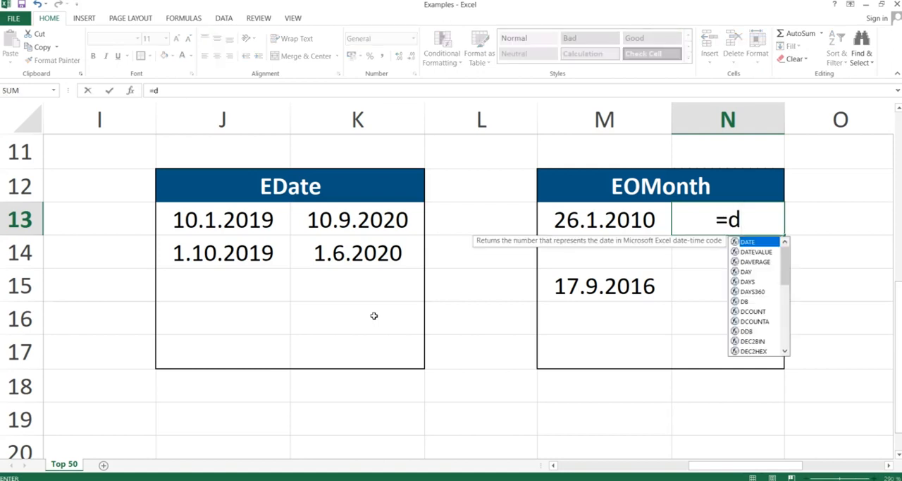
key("BackSpace")
type("eomonth")
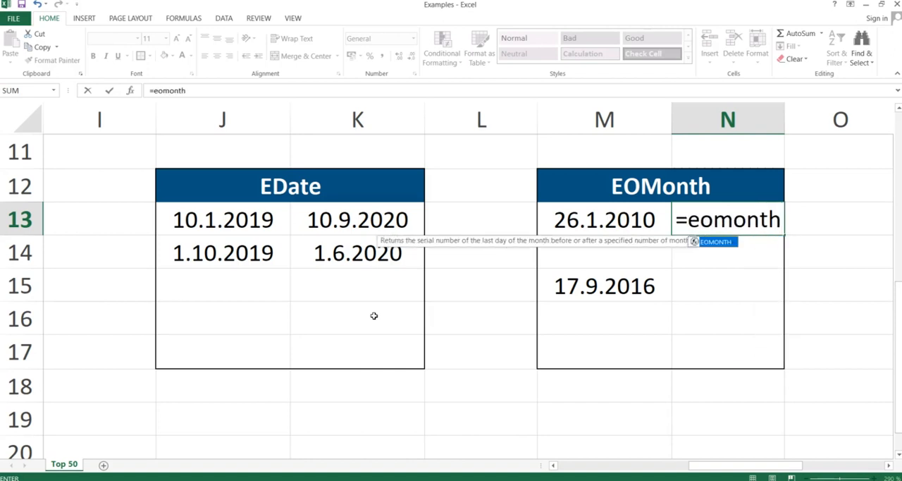
type("(")
key("Left")
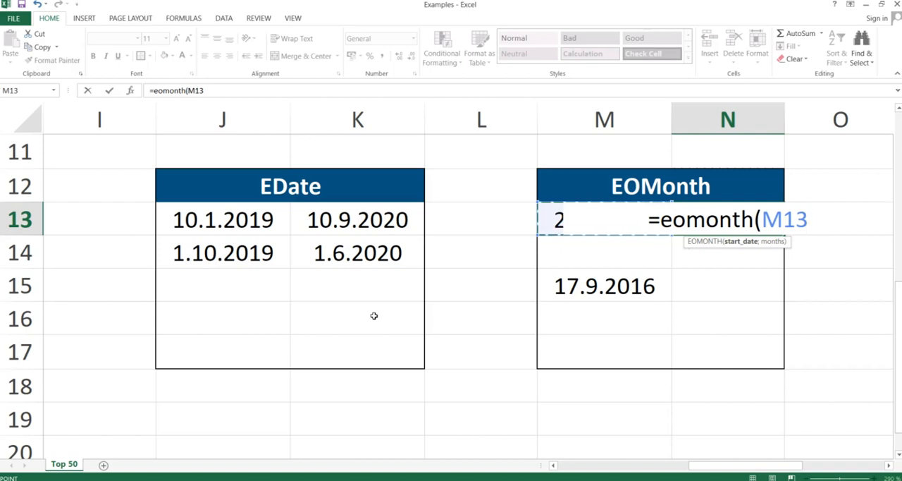
type(";")
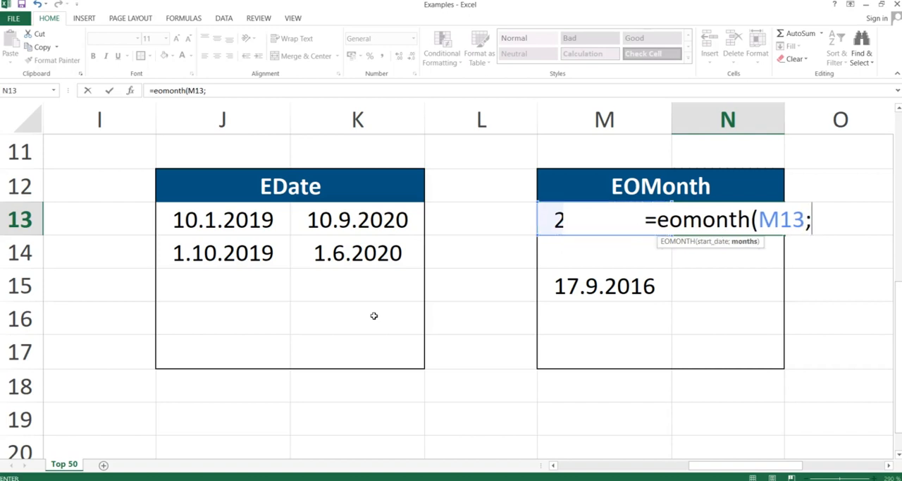
type("3")
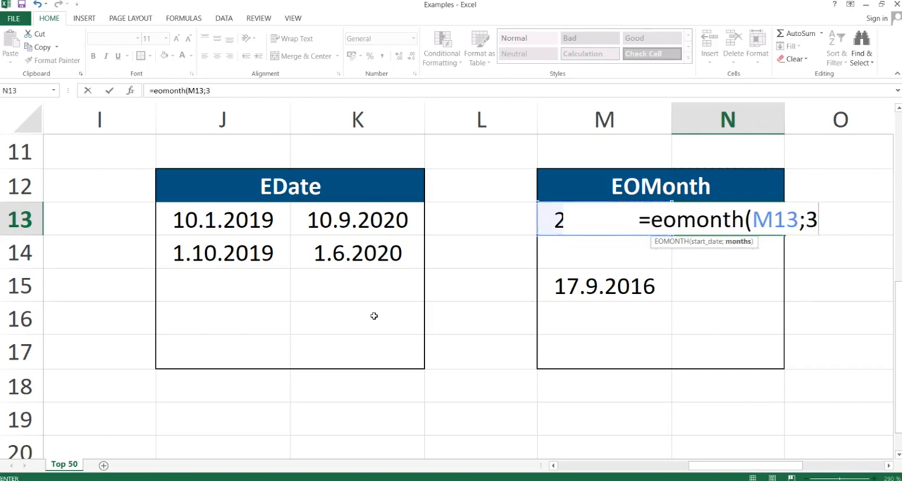
type(")")
key("Return")
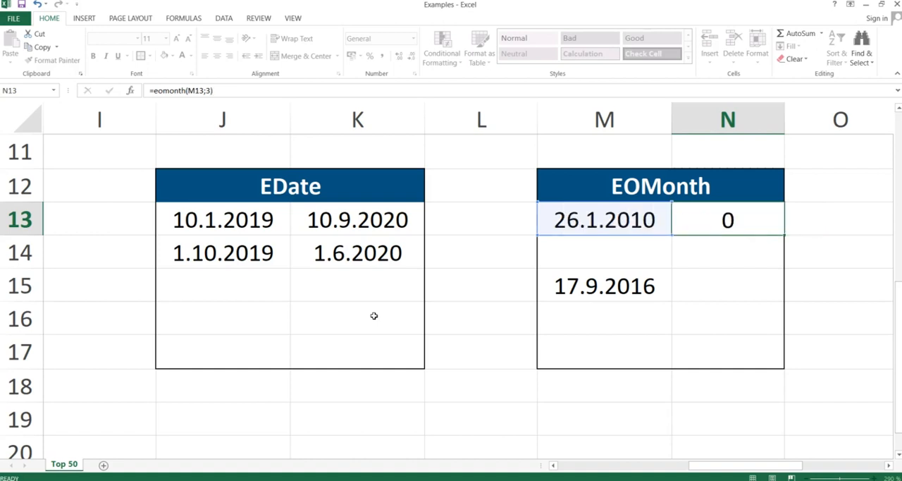
Step: Format the EOMONTH result in N13 as Short Date
left_click(698, 209)
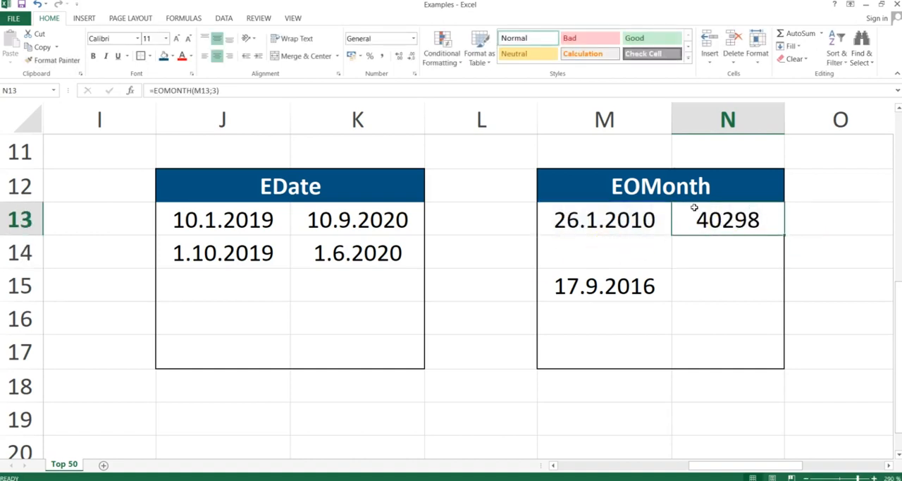
left_click(413, 38)
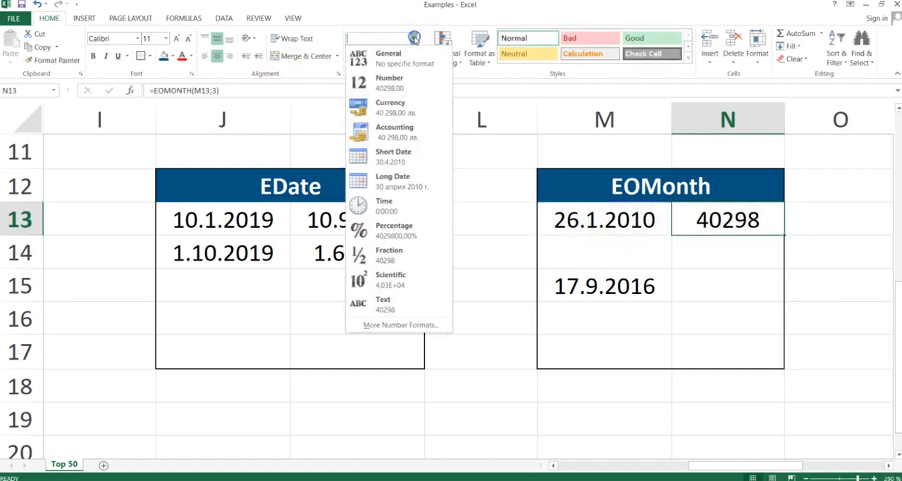
left_click(394, 152)
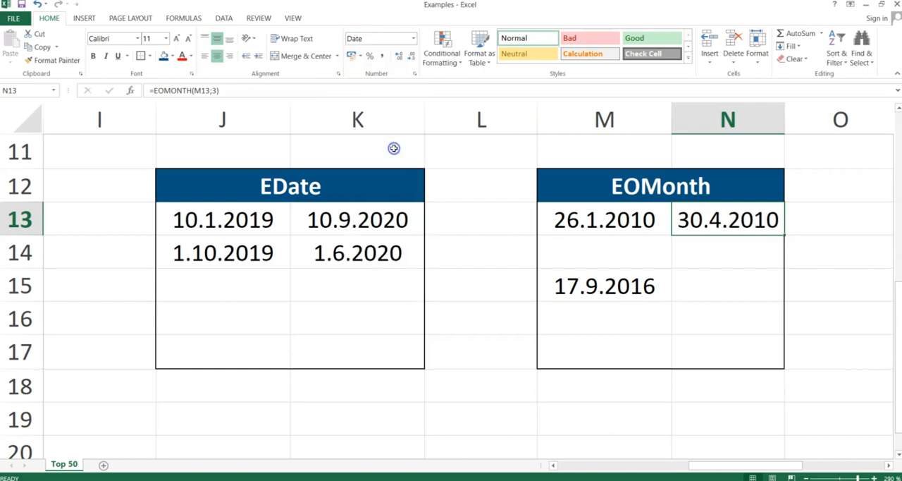
Step: Examine the arguments of the EOMONTH formula in N13 and close the cell without editing it
double_click(726, 220)
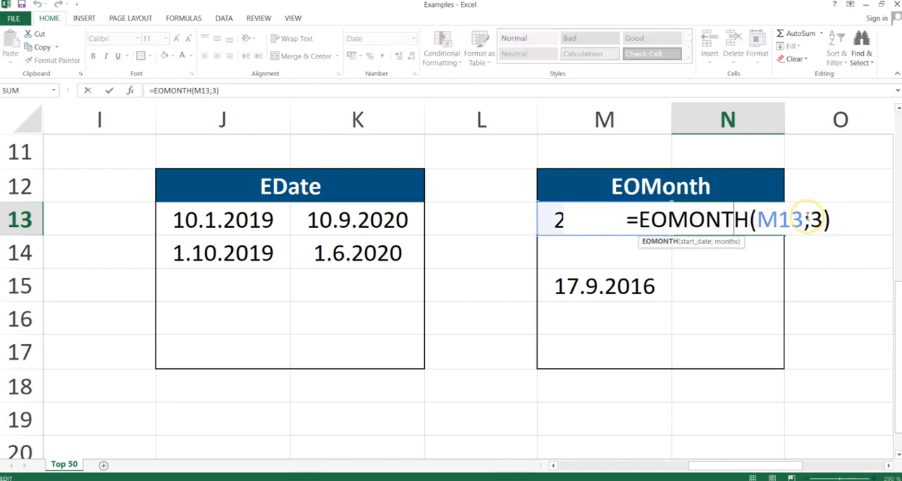
key("Return")
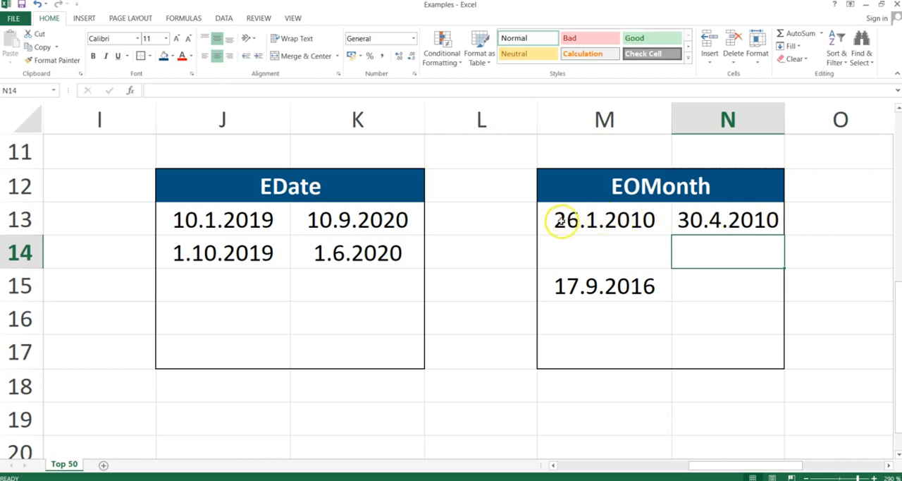
left_click(704, 220)
double_click(704, 220)
key("Return")
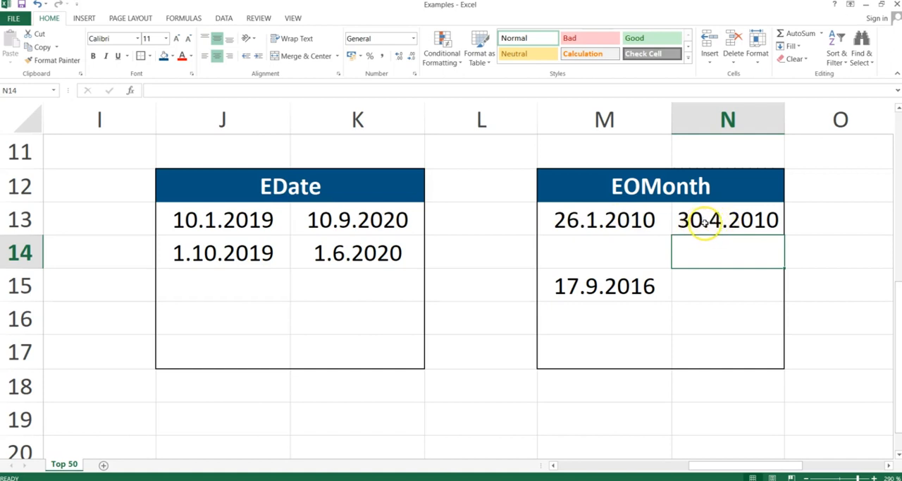
Step: Enter the formula =EOMONTH(M15;12) in N15 to get the last day of the month twelve months after the start date
left_click(699, 284)
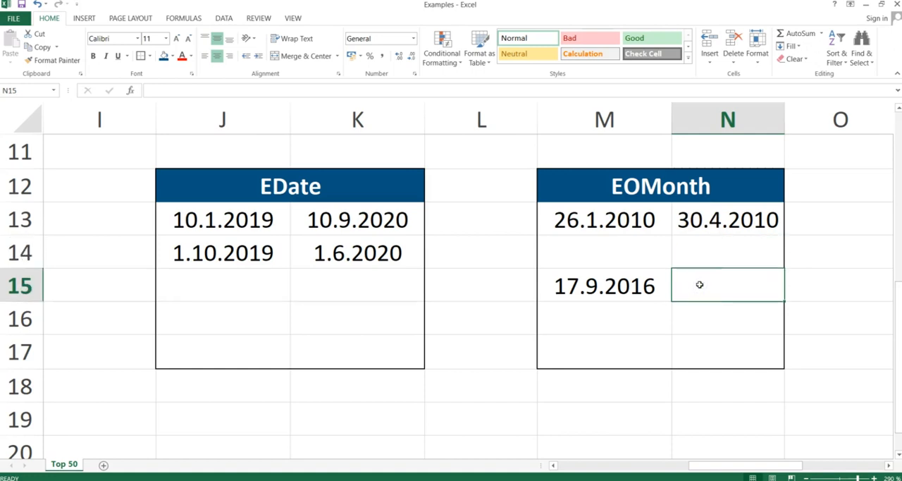
type("=")
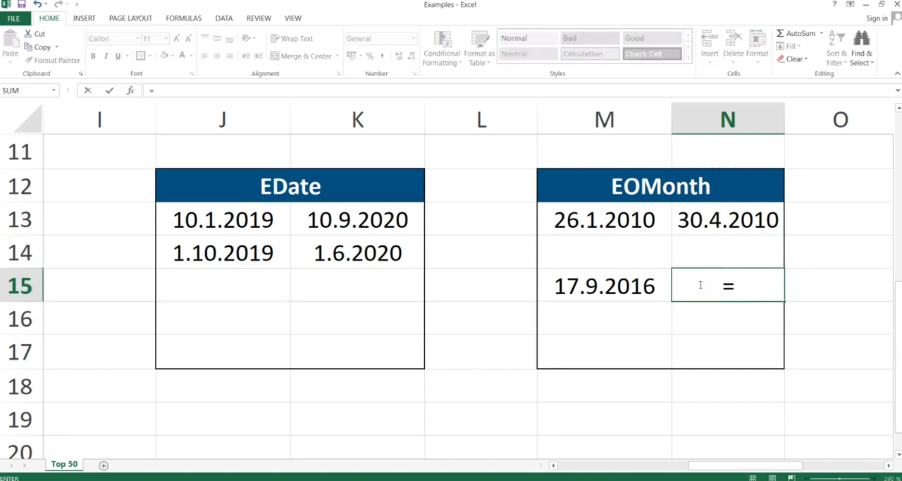
type("eomonth(")
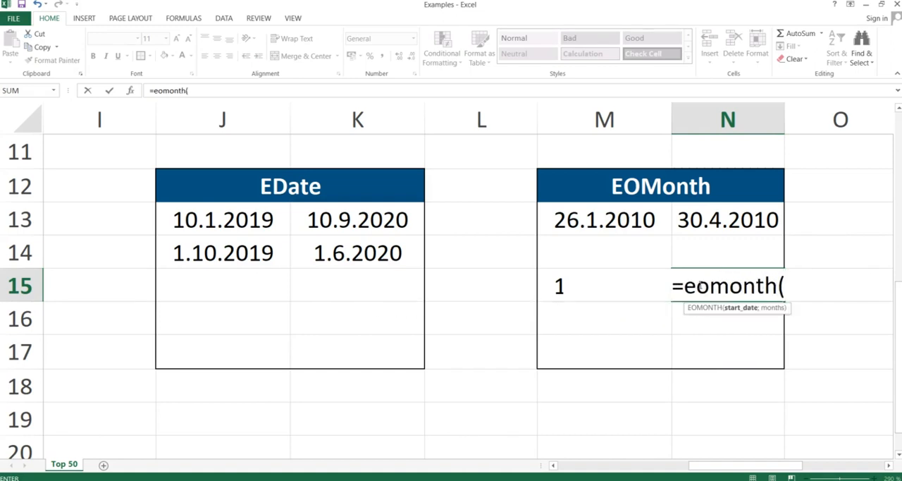
key("Left")
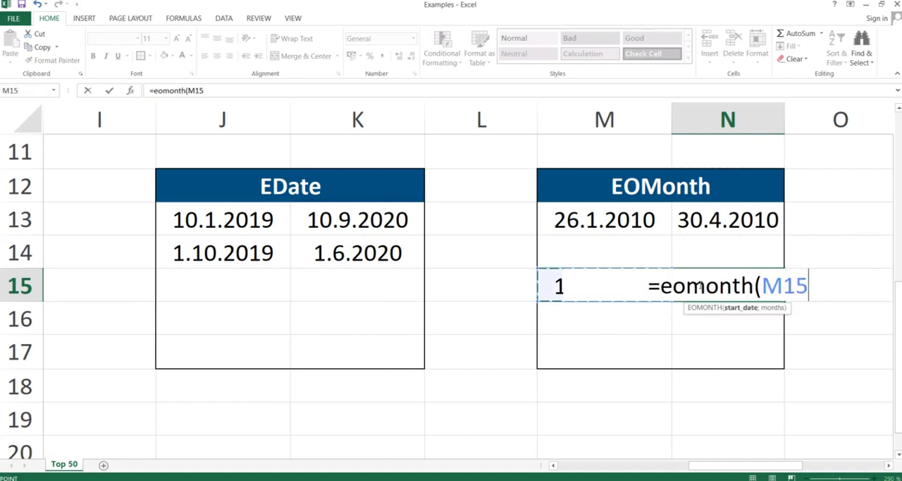
type(";")
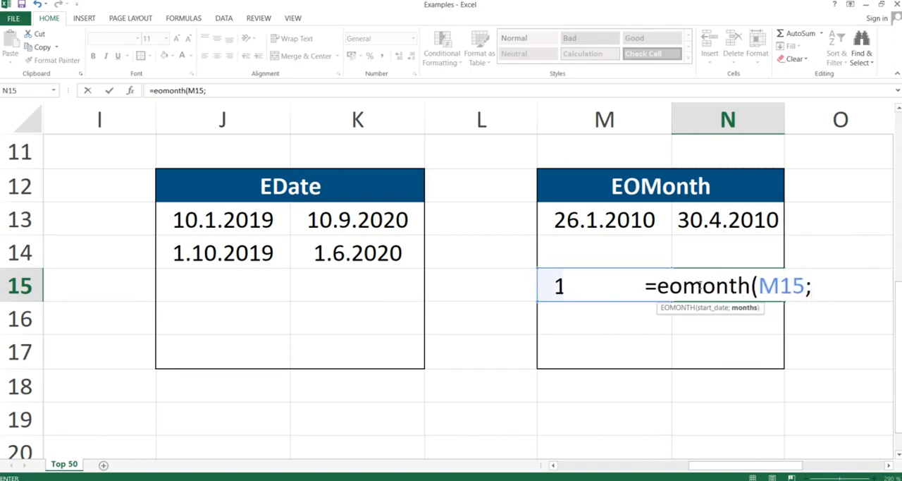
type("12)")
key("Return")
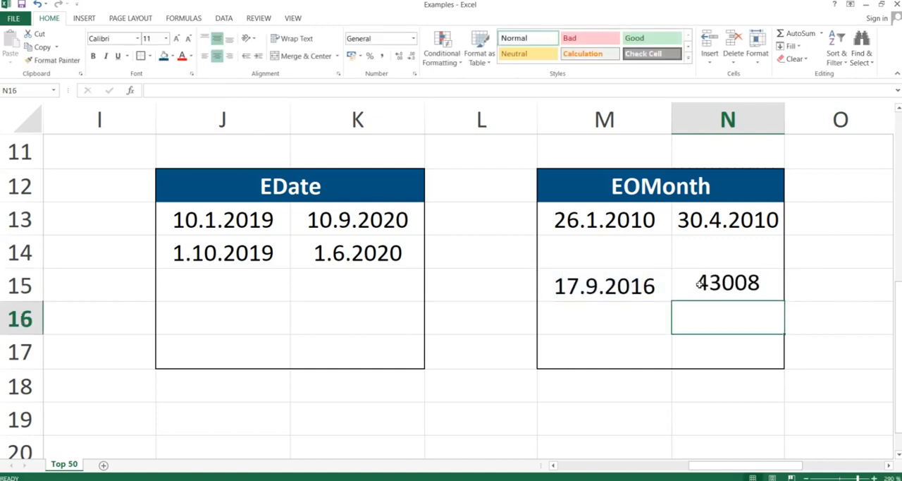
Step: Format the EOMONTH result in N15 as Short Date
left_click(718, 284)
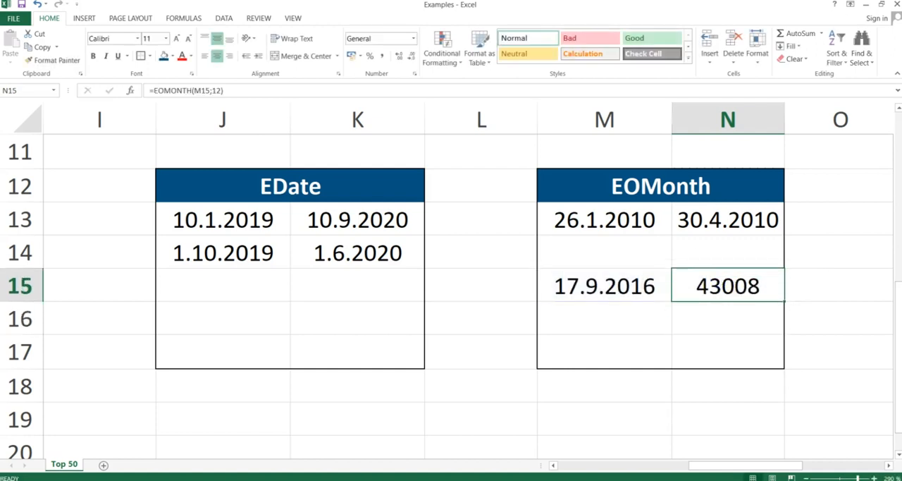
left_click(415, 41)
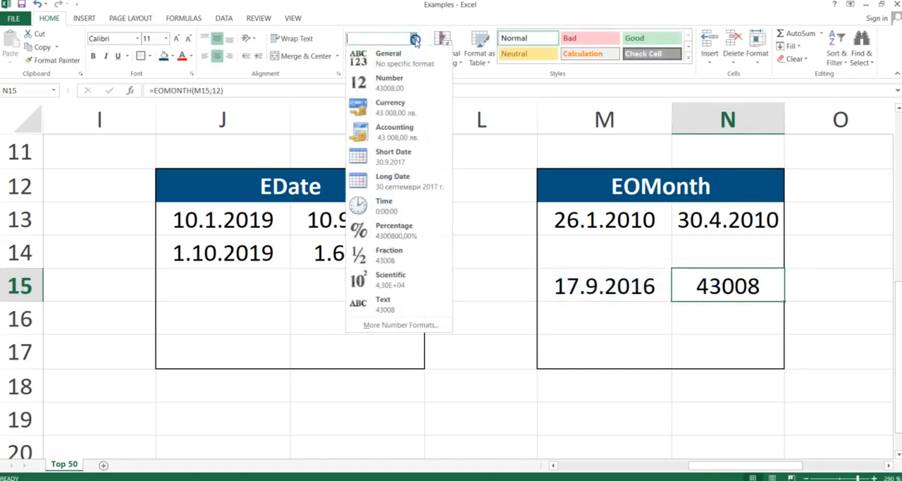
left_click(380, 150)
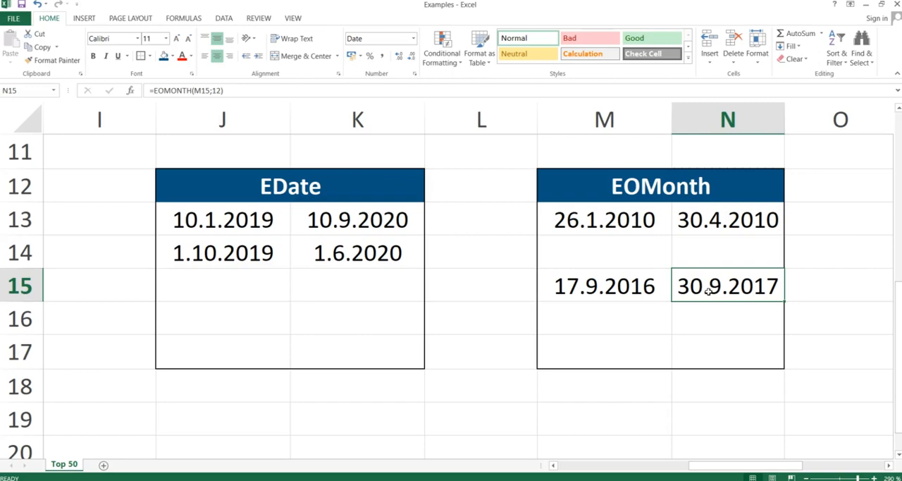
Step: Switch to the PowerPoint slide show, advance it to the Workday slide and return to the Excel workbook
key("alt+Tab")
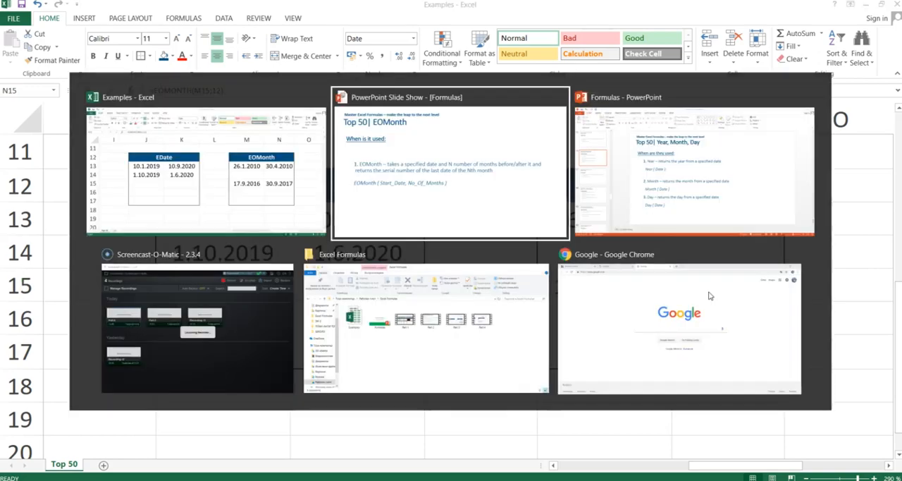
key("Right")
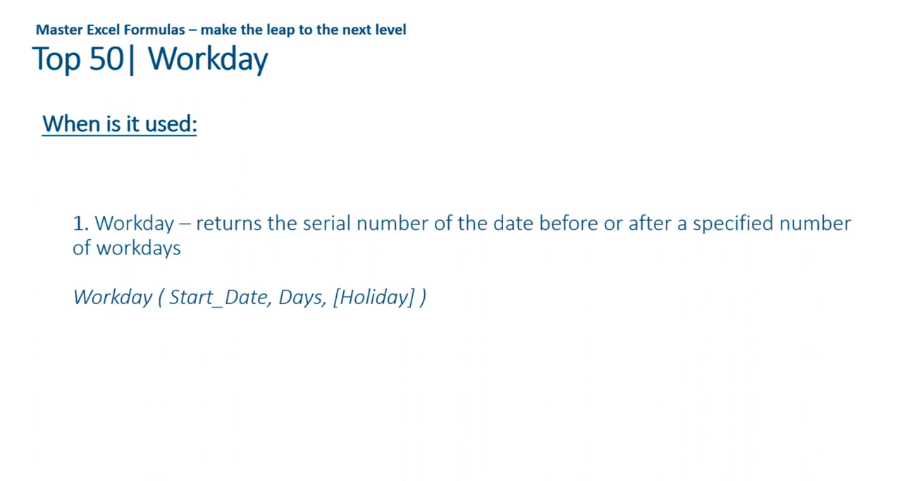
key("alt+Tab")
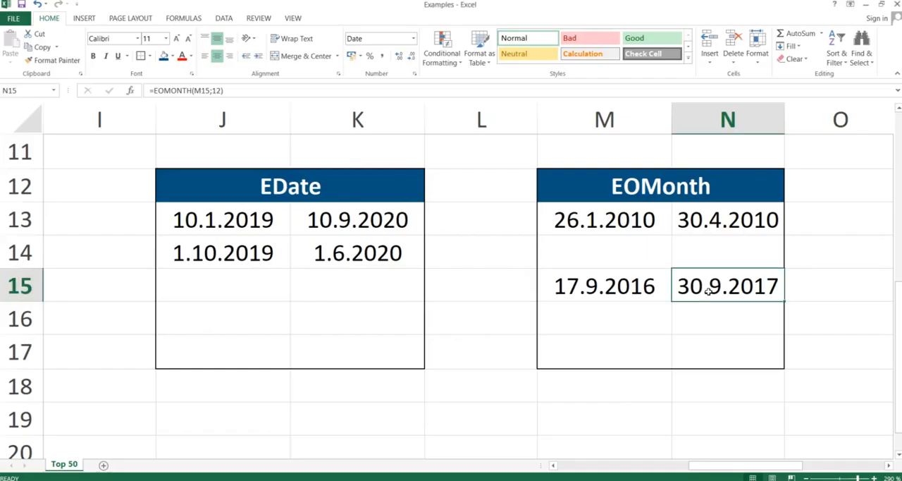
Step: Clear the contents of cell Q13 in the Workday table
key("Right")
key("Right")
key("Right")
key("Left")
key("Up")
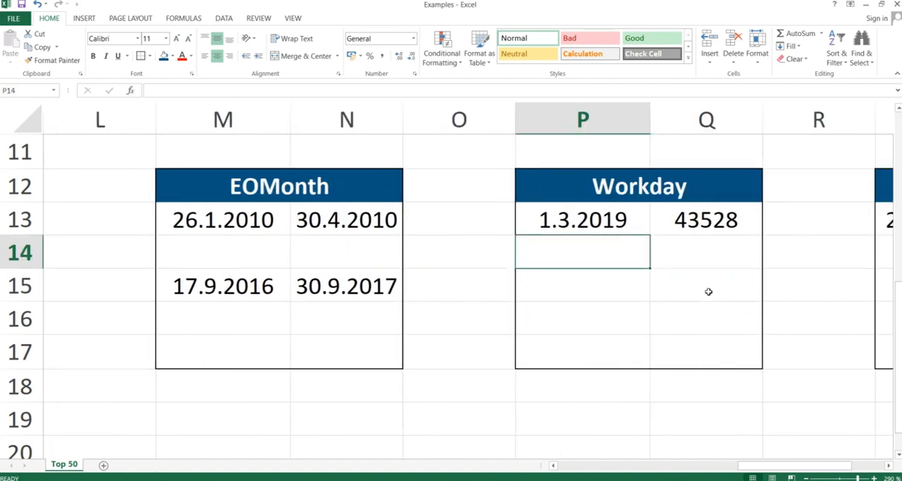
key("Right")
key("Up")
key("Delete")
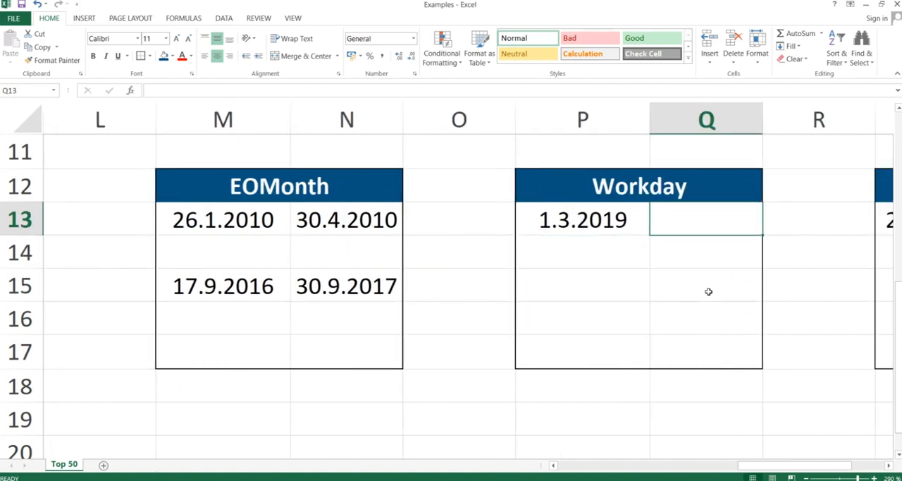
Step: Enter the formula =WORKDAY(P13;1) in Q13 to get the date one workday after the start date
type("=work")
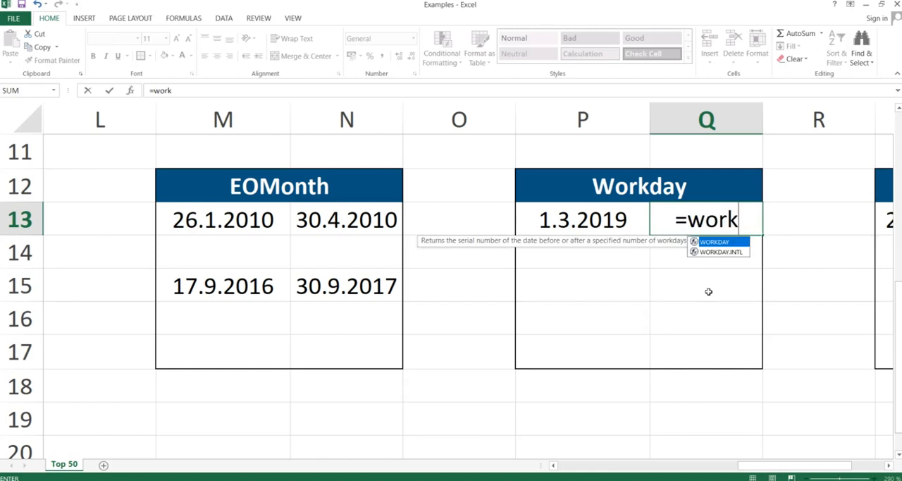
type("day(")
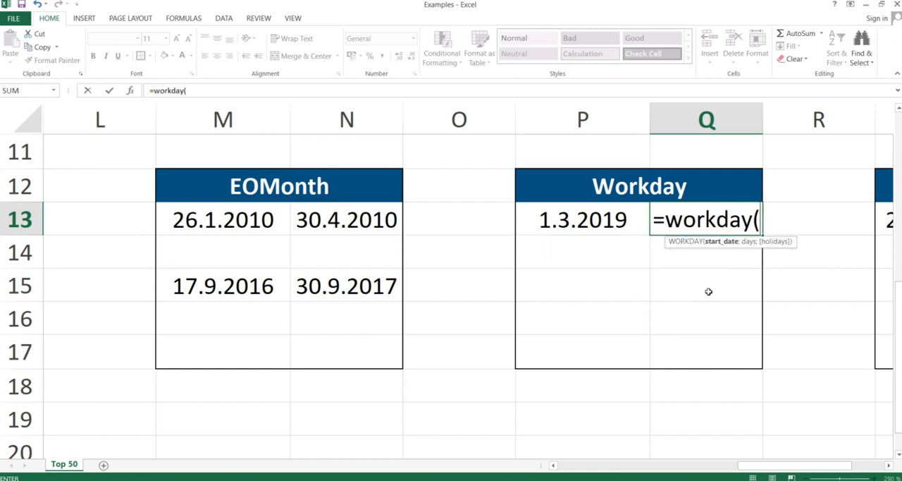
key("Left")
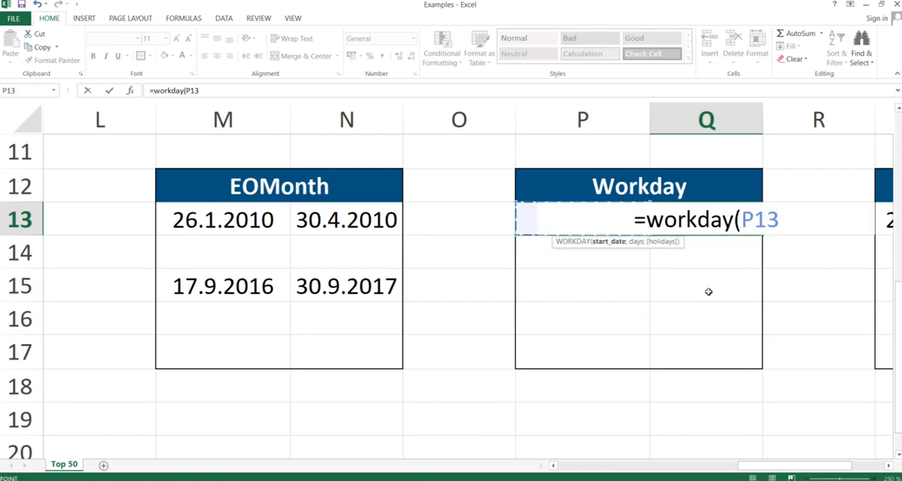
type(";")
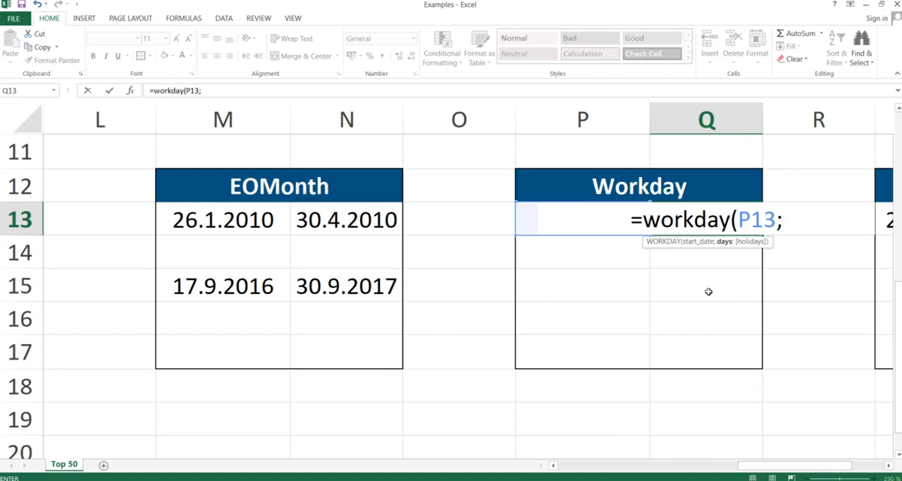
type("1")
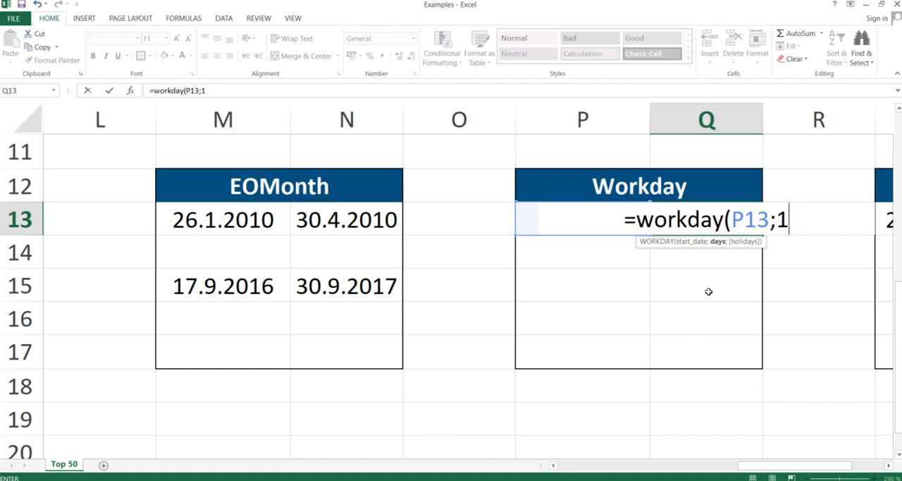
type(")")
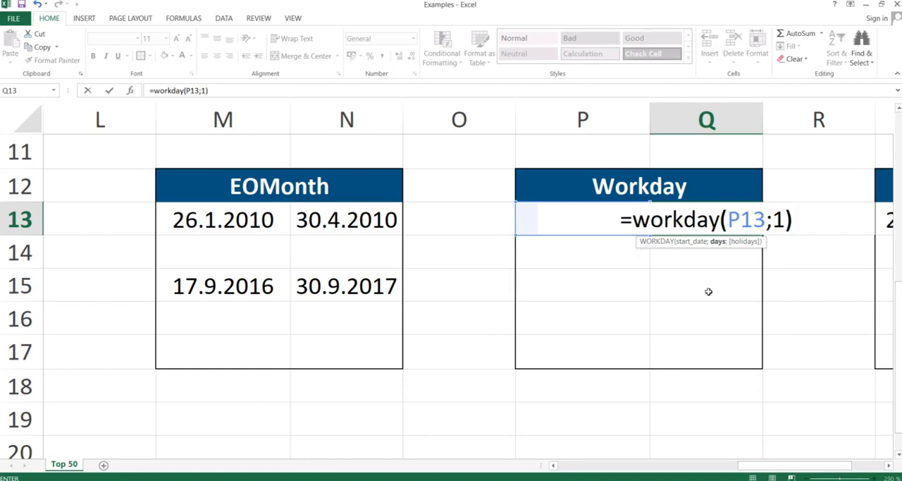
key("Return")
Step: Format the WORKDAY result in Q13 as Short Date
key("Up")
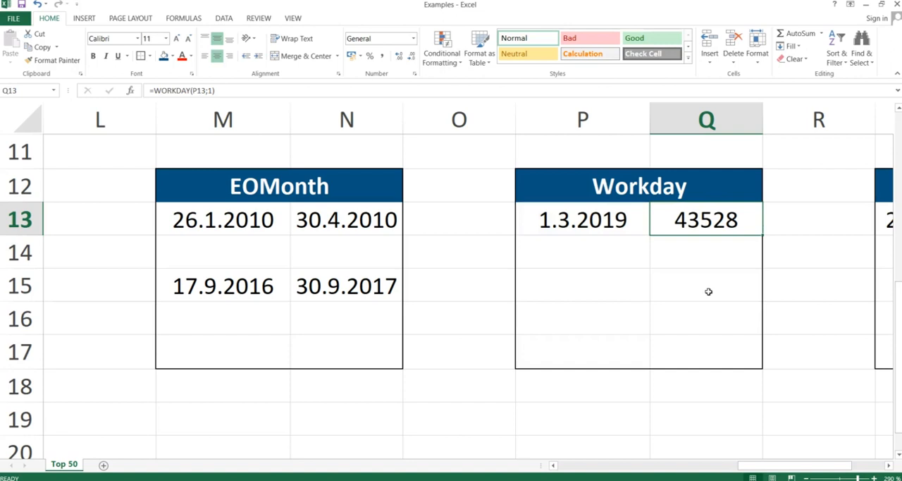
left_click(413, 38)
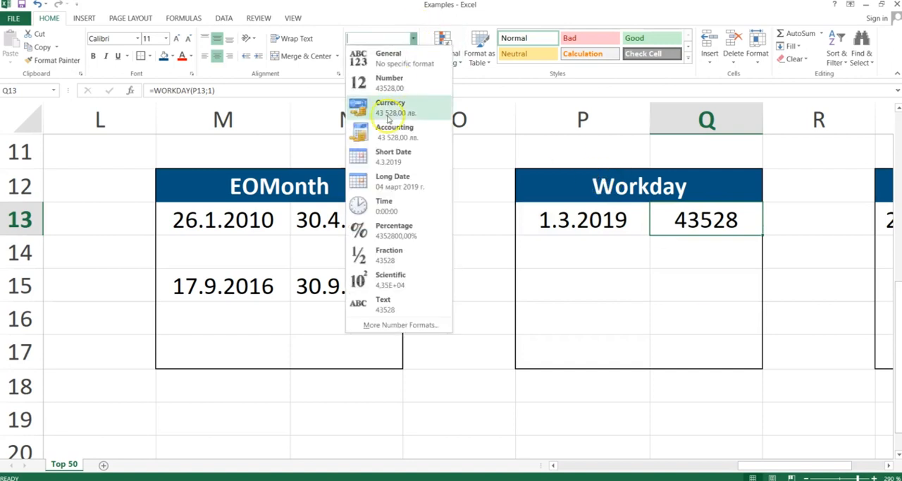
left_click(381, 153)
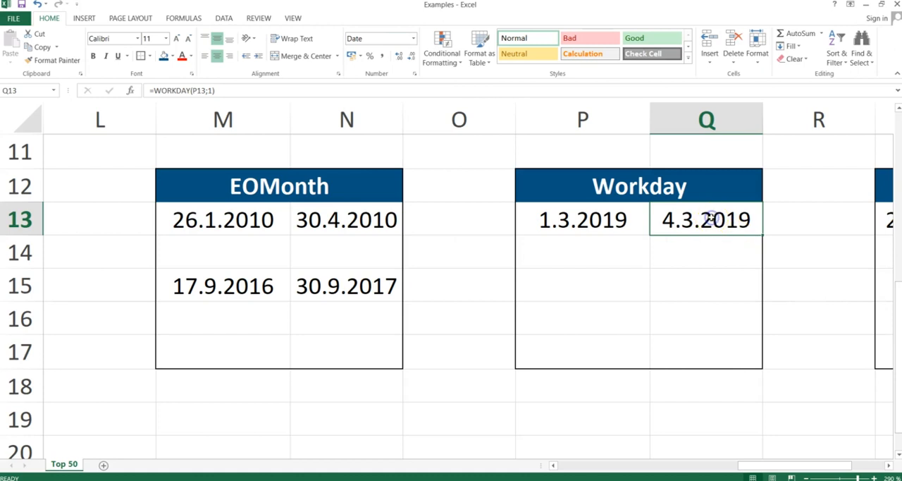
Step: Compare the start date in P13 with the WORKDAY result in Q13 and examine the formula's days argument without editing it
key("Left")
key("Right")
key("Left")
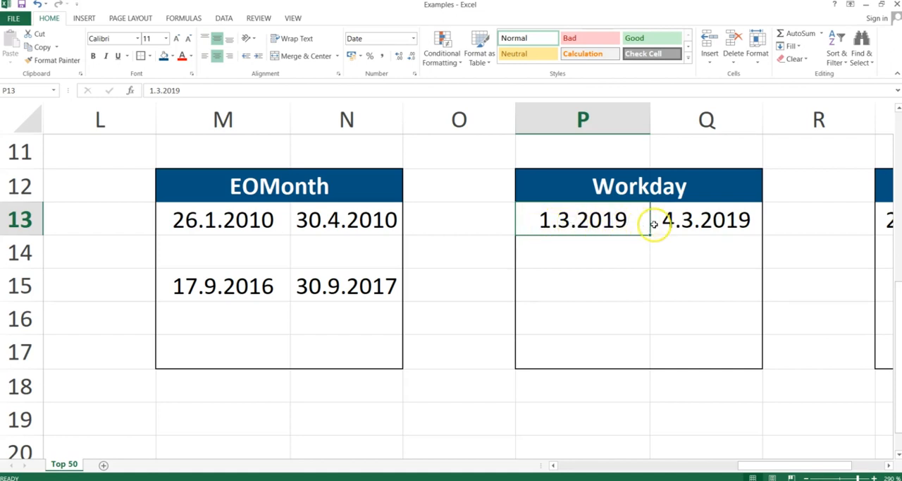
double_click(679, 222)
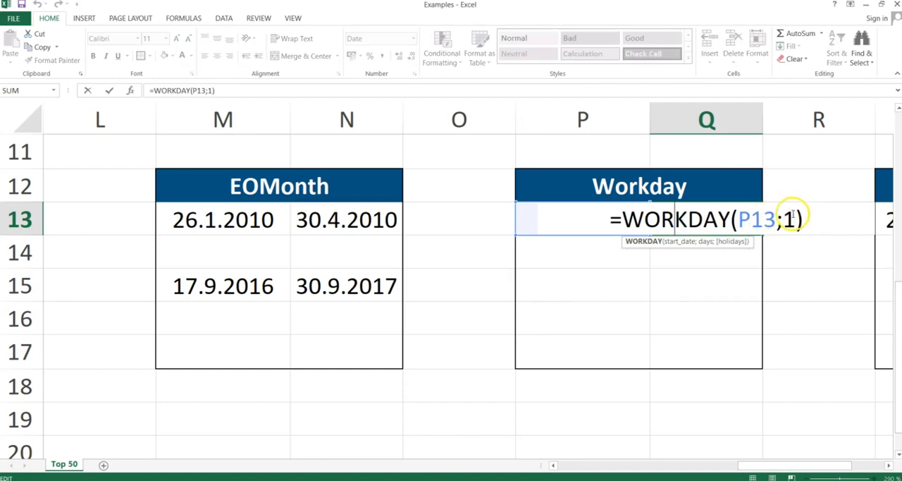
left_click(787, 220)
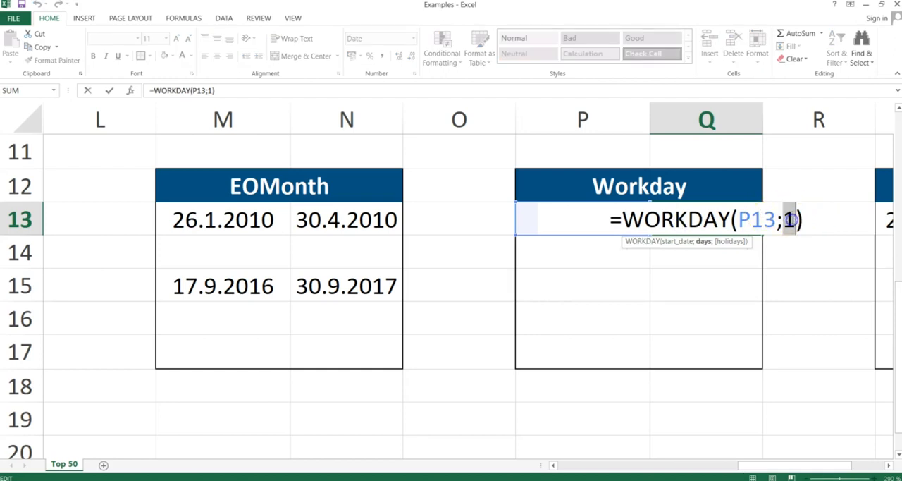
key("Return")
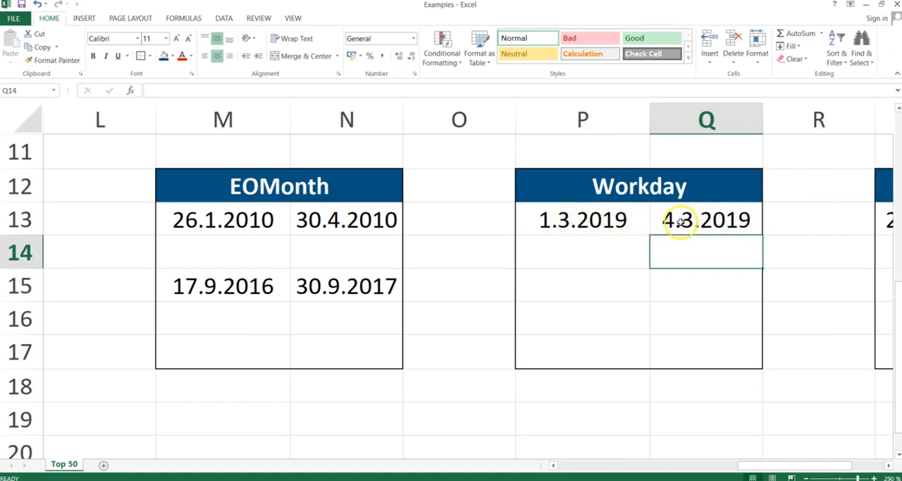
left_click(562, 221)
double_click(704, 218)
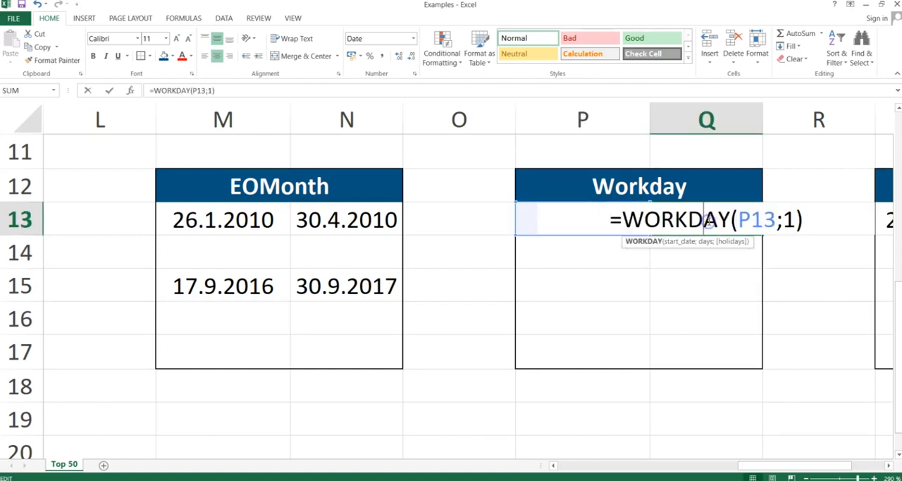
double_click(789, 219)
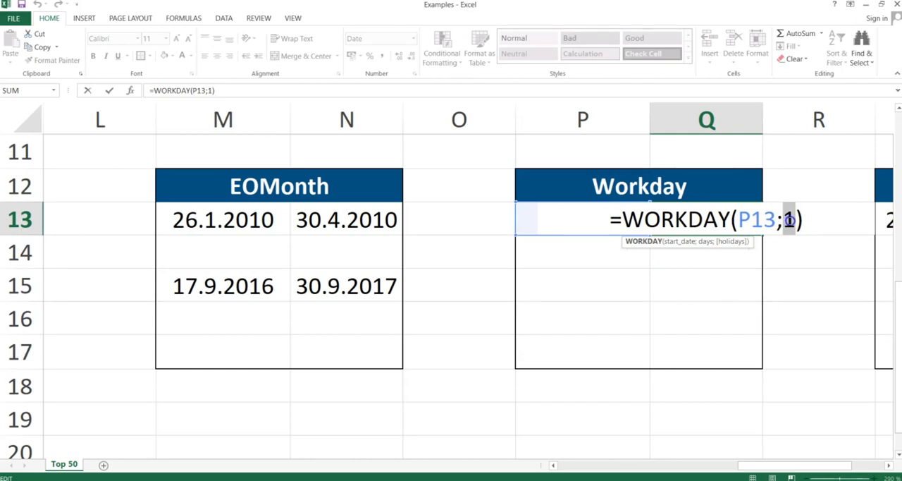
key("Return")
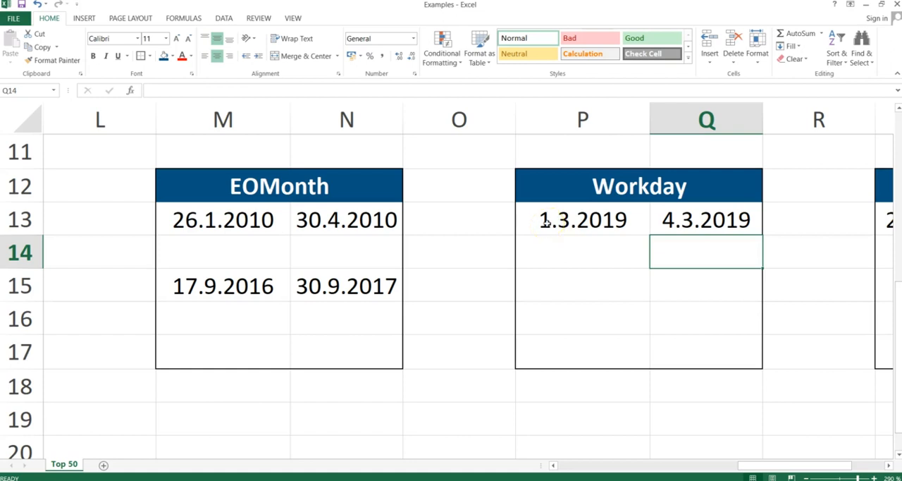
left_click(728, 219)
Step: Switch to the PowerPoint slide show, advance it to the Yearfrac slide and return to the Excel workbook
key("alt+Tab")
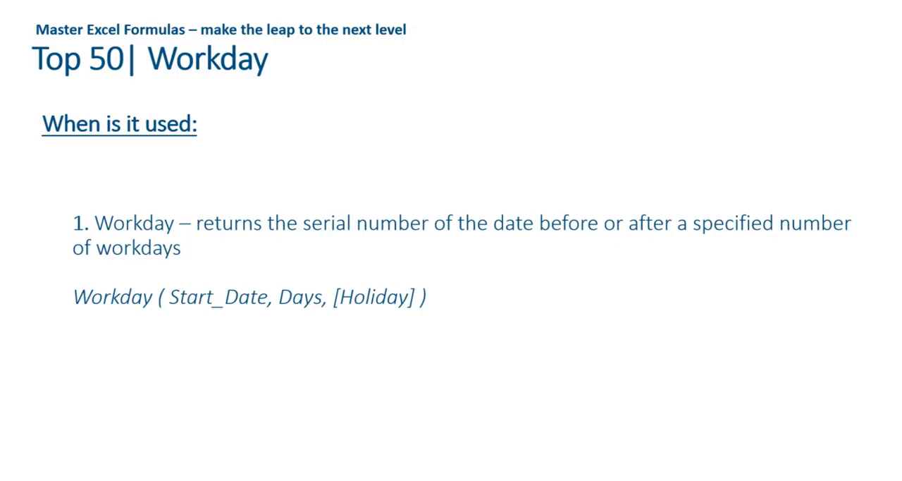
key("Right")
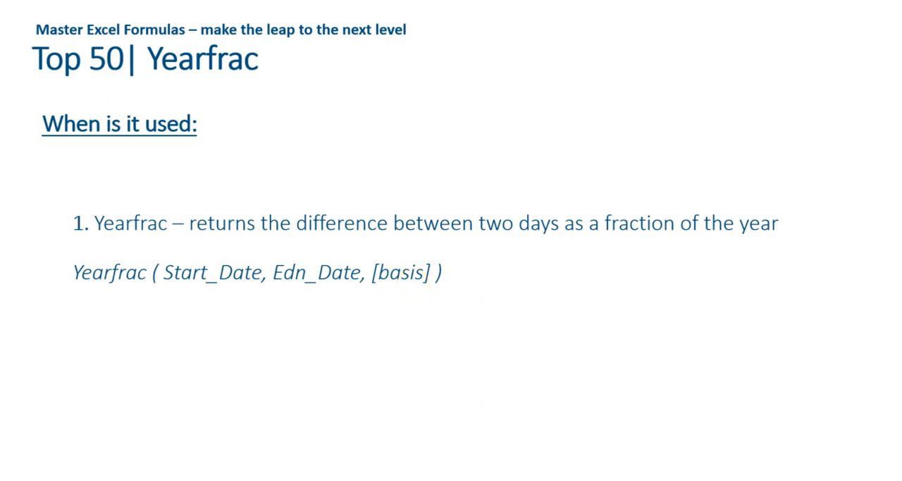
key("alt+Tab")
Step: Begin a YEARFRAC formula in T13 with S13 as the start date and S15 as the end date
key("Right")
key("Right")
key("Right")
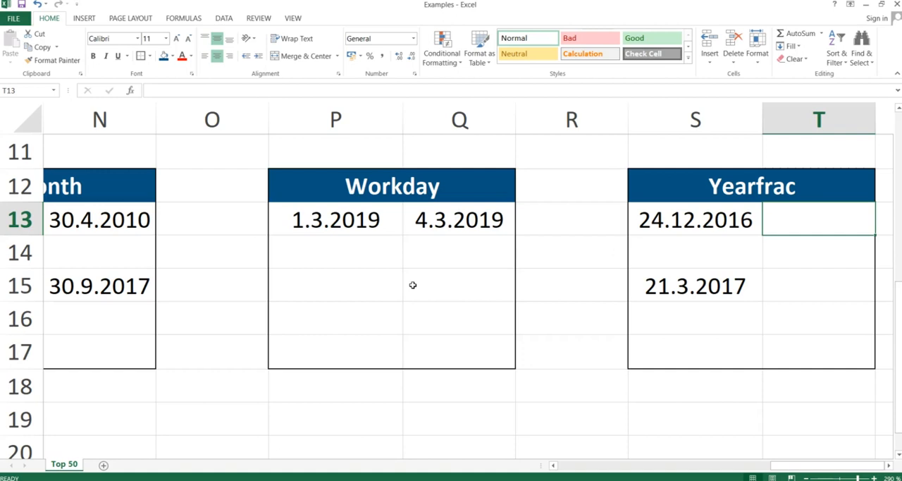
type("=")
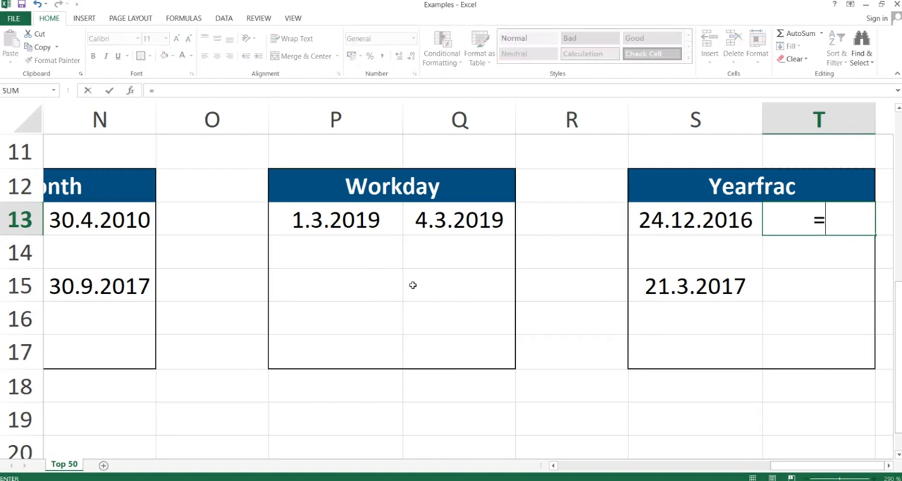
type("yearfrac(")
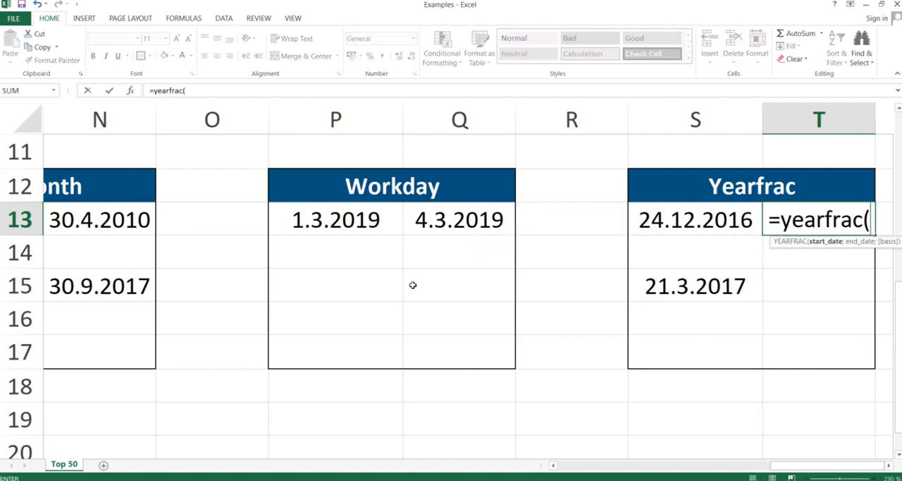
key("Left")
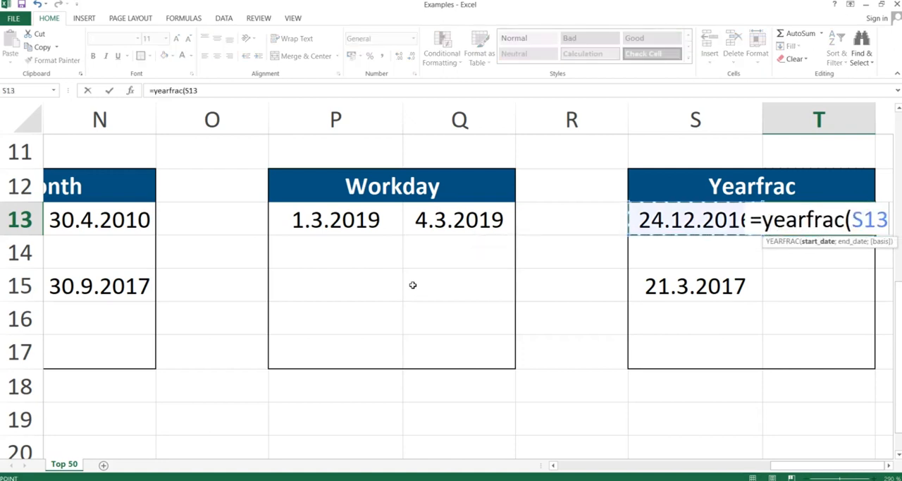
type(";")
key("Left")
key("Down")
key("Down")
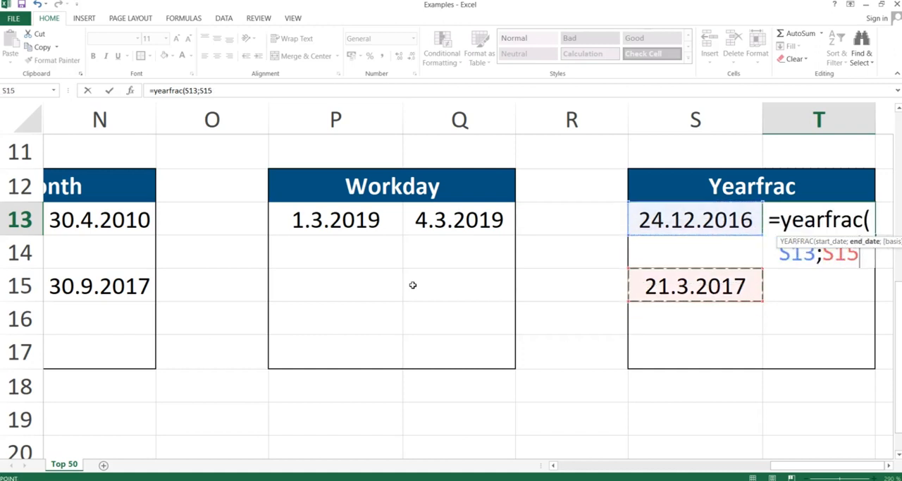
Step: Choose the 3 - Actual/365 basis and complete the T13 formula as =YEARFRAC(S13;S15;3)
type(";")
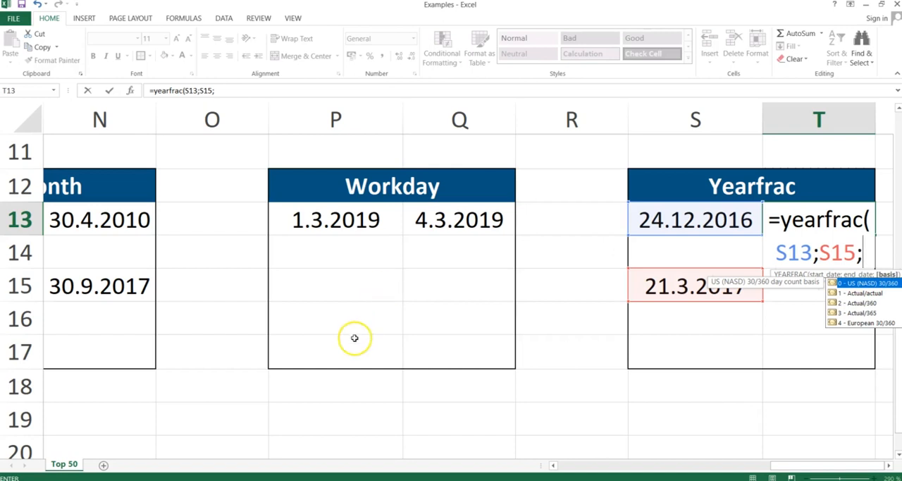
left_click(858, 313)
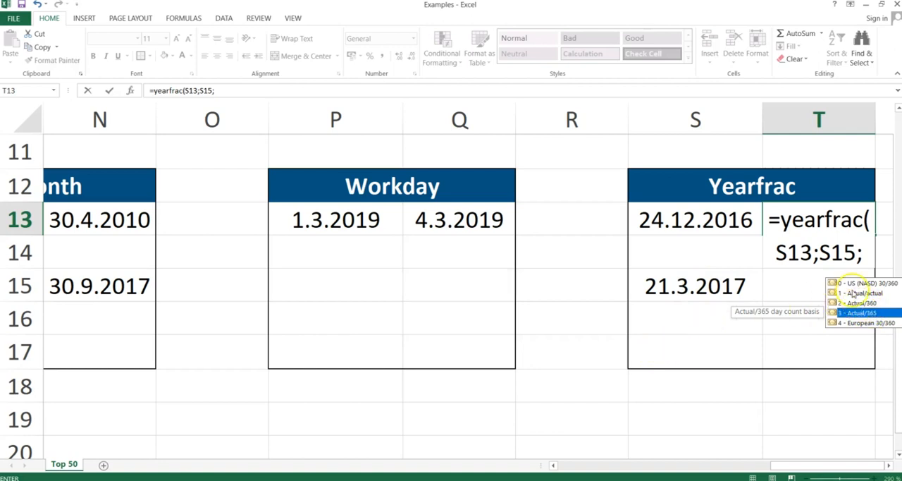
double_click(859, 311)
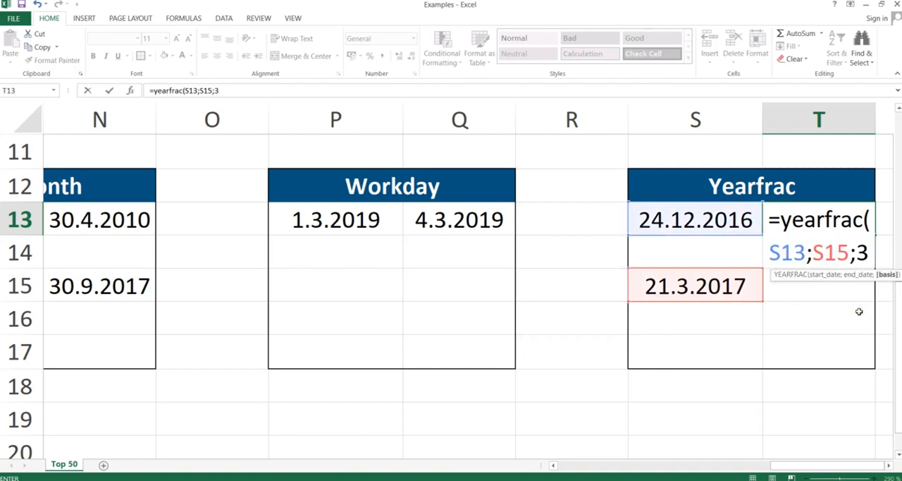
type(")")
key("Return")
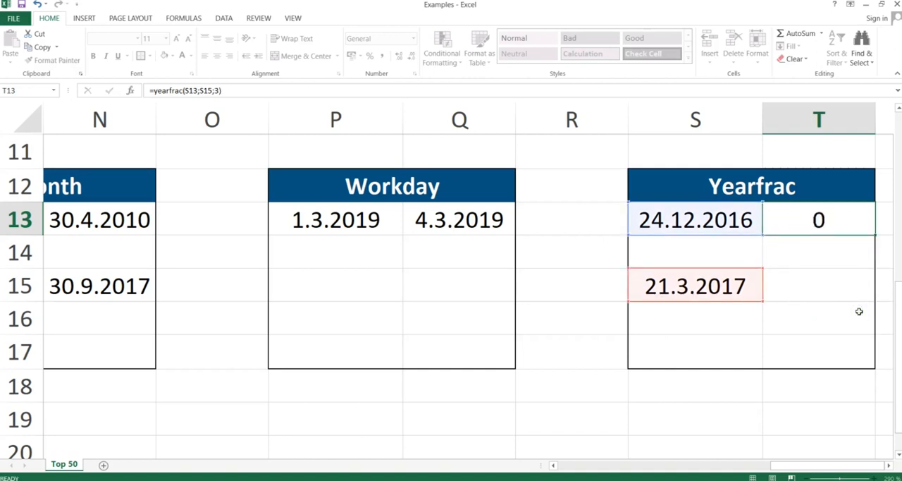
Step: Review the YEARFRAC result in T13 and switch to the PowerPoint slide show, advancing it past the Yearfrac slide
left_click(828, 237)
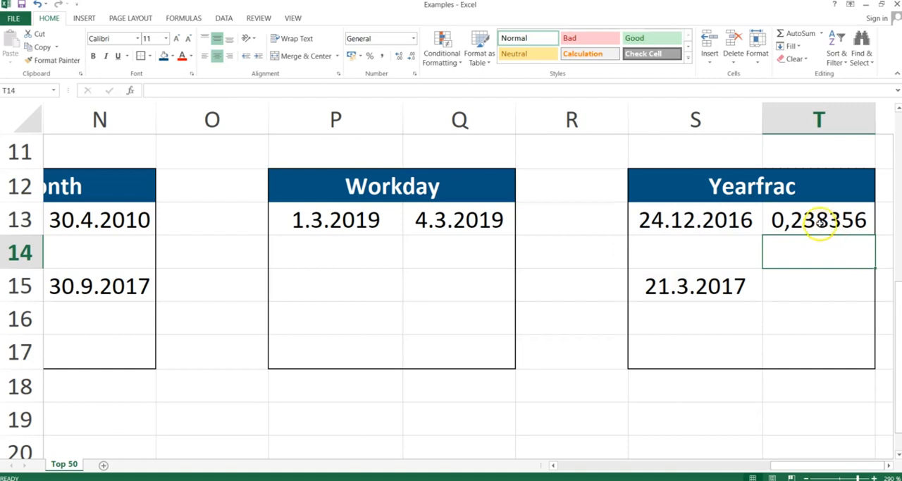
left_click(820, 220)
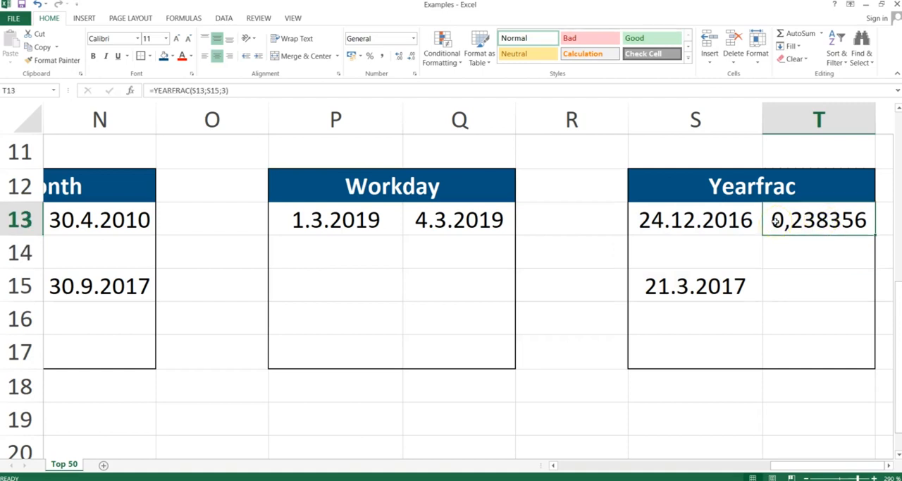
left_click(813, 224)
key("alt+Tab")
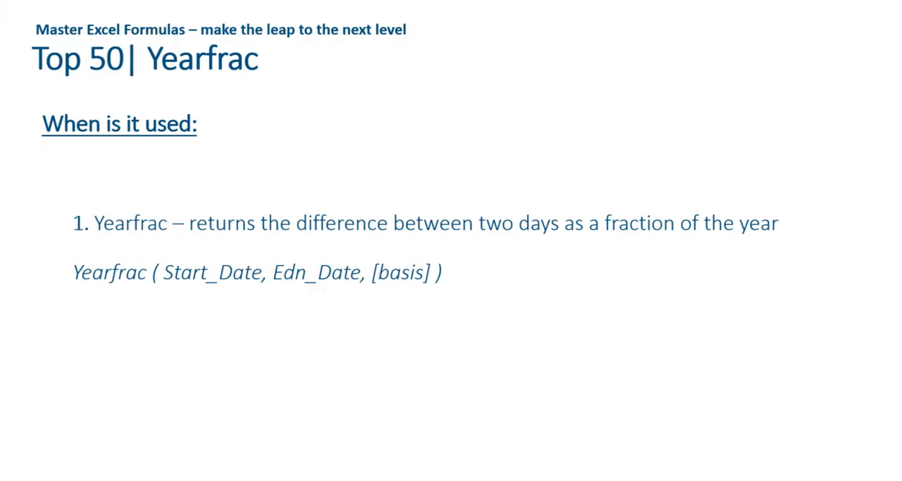
key("Right")
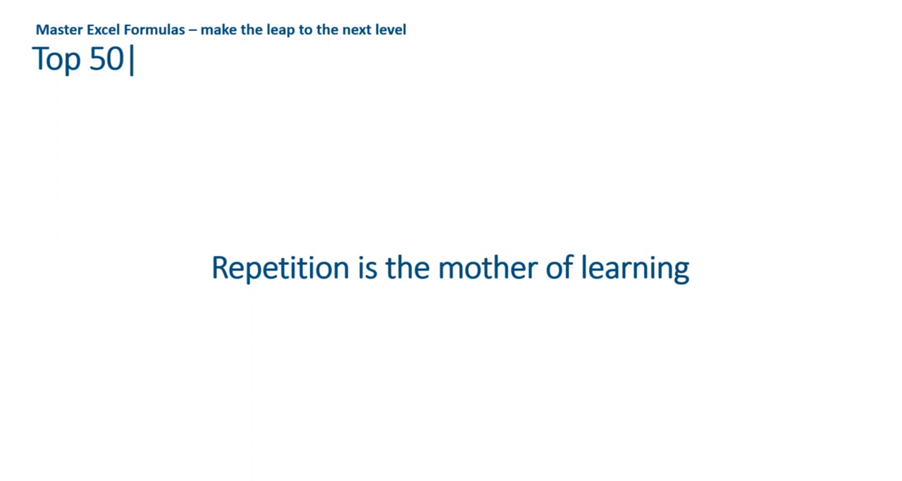